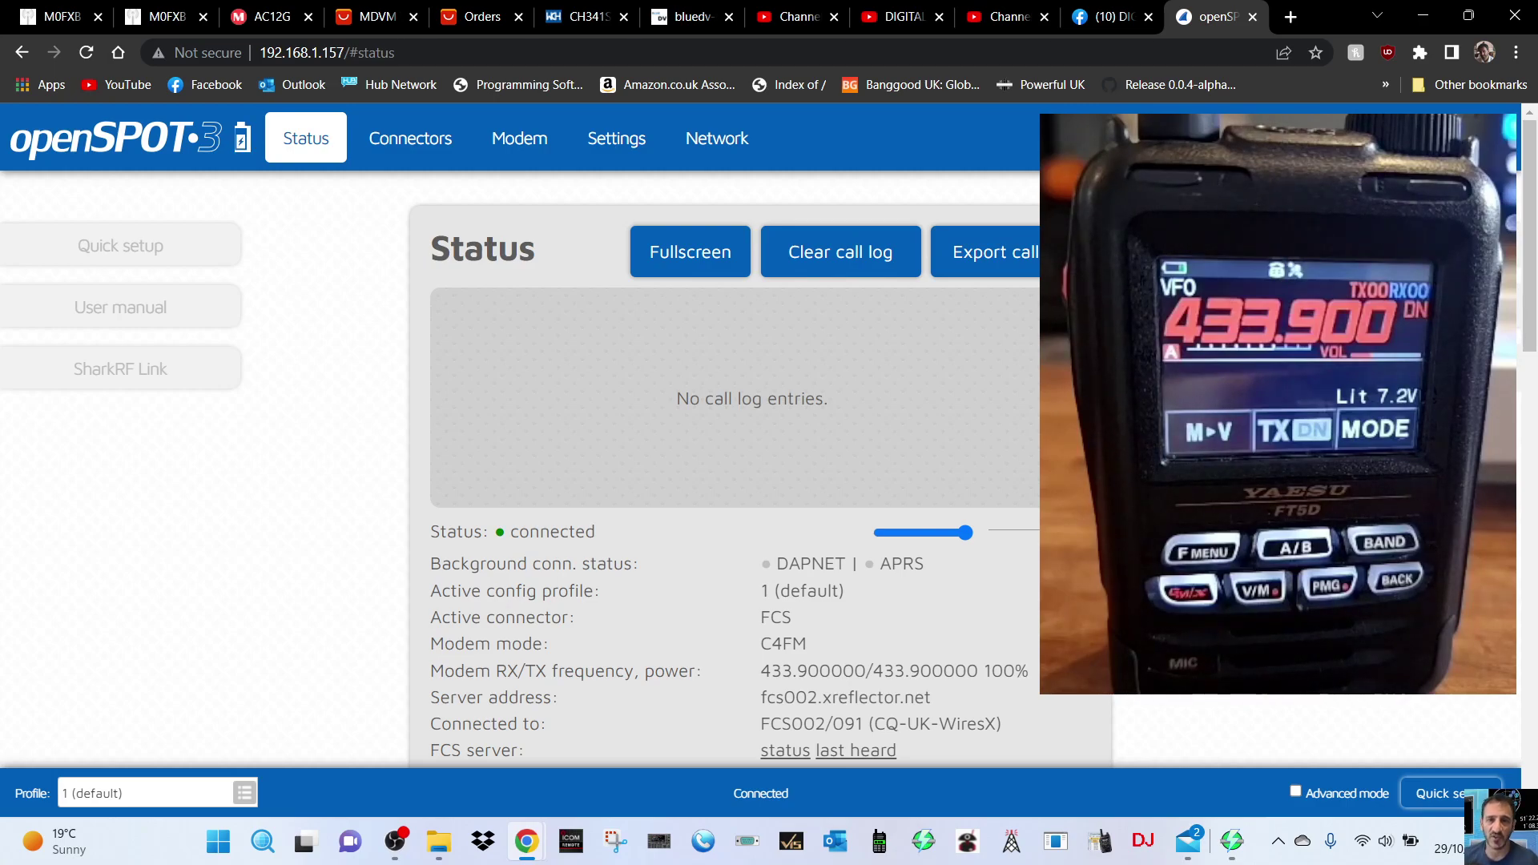
scroll(735, 457, "down", 3)
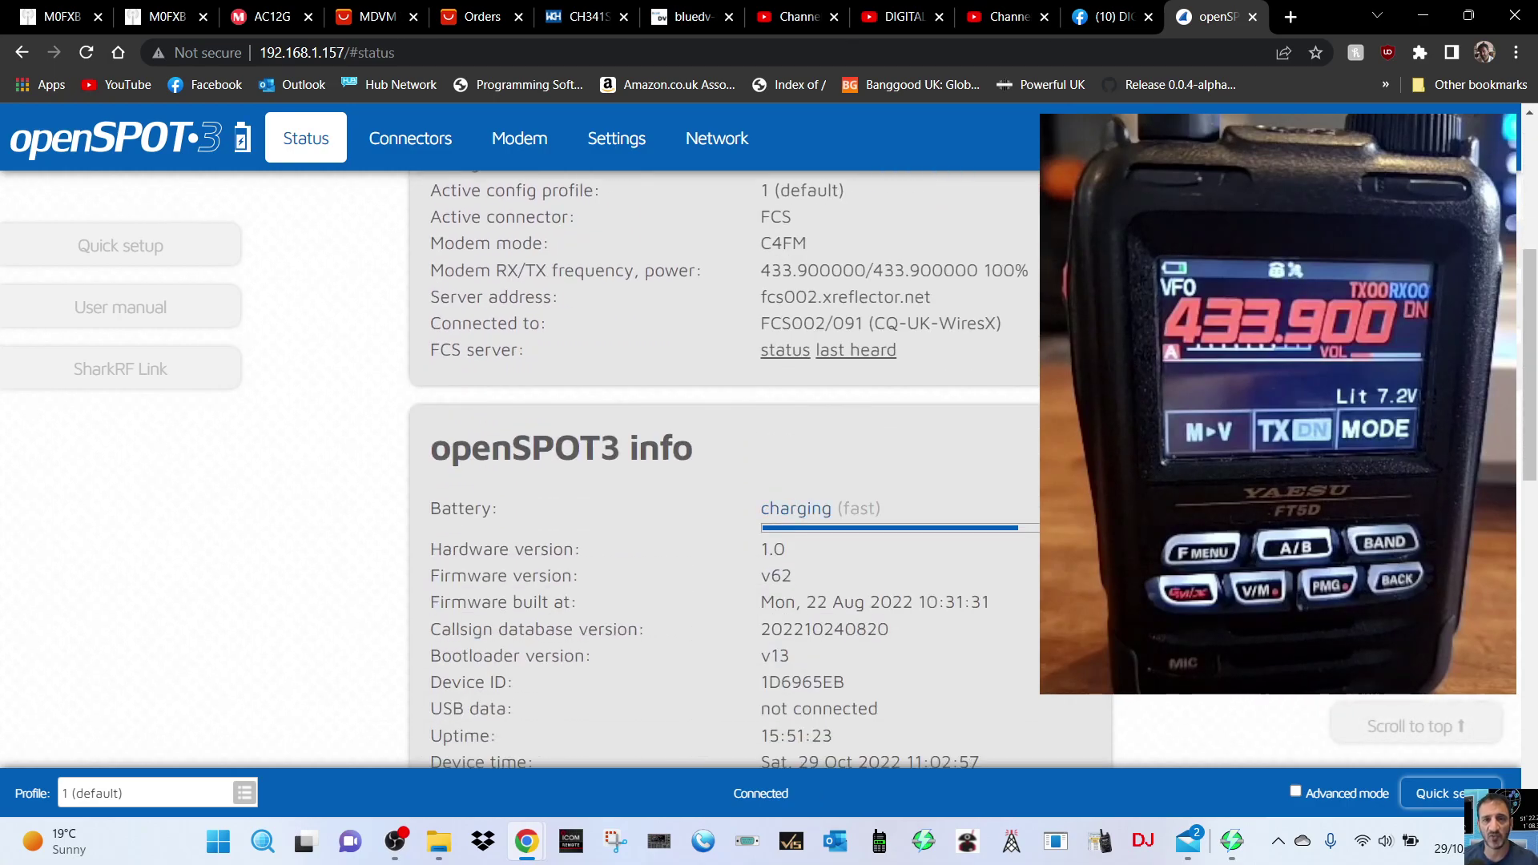
scroll(736, 457, "up", 2)
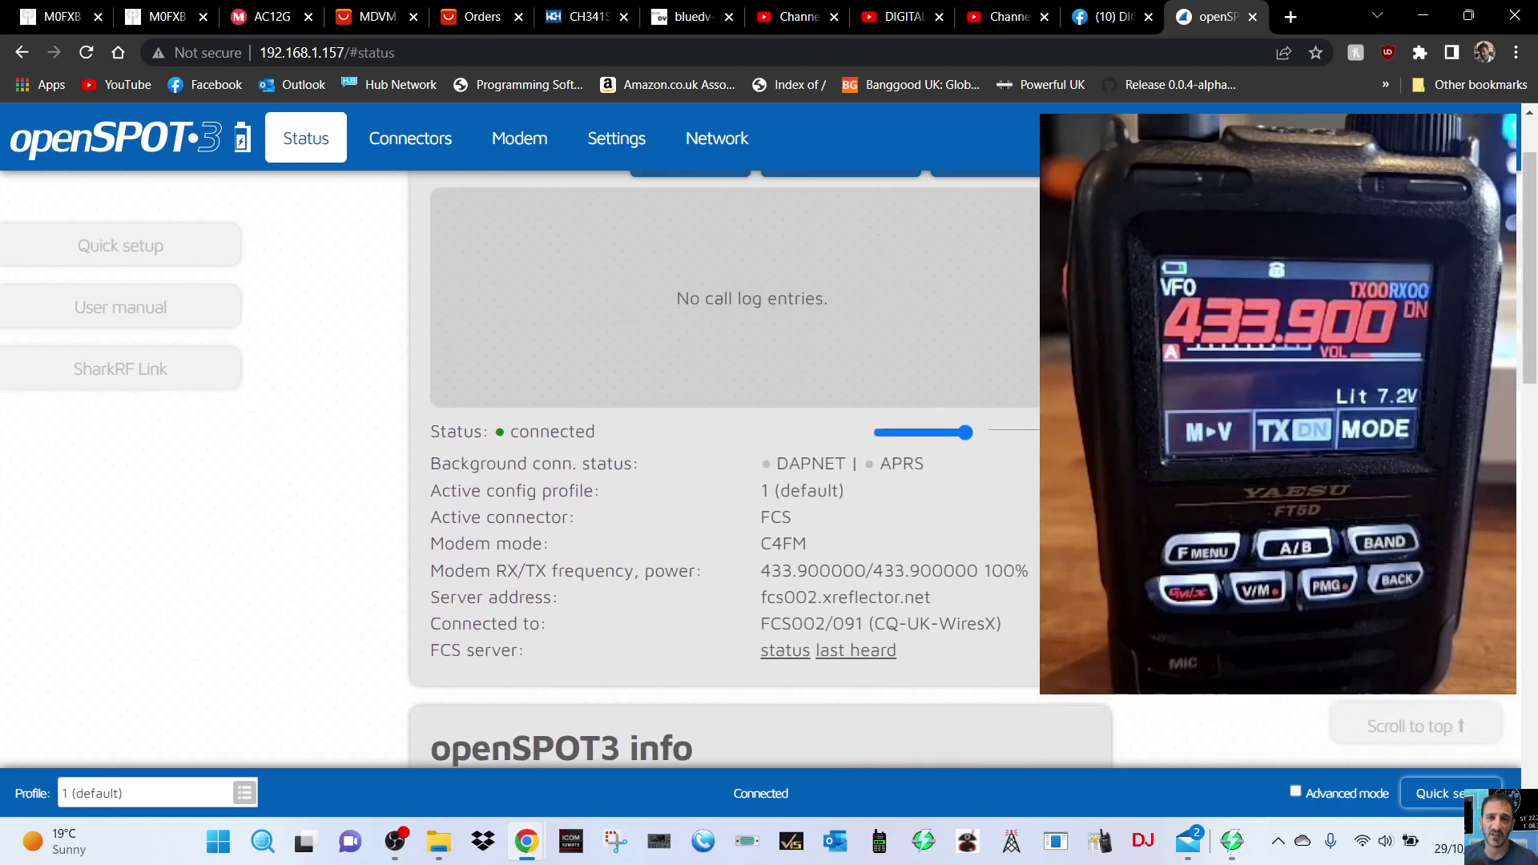
scroll(736, 457, "up", 1)
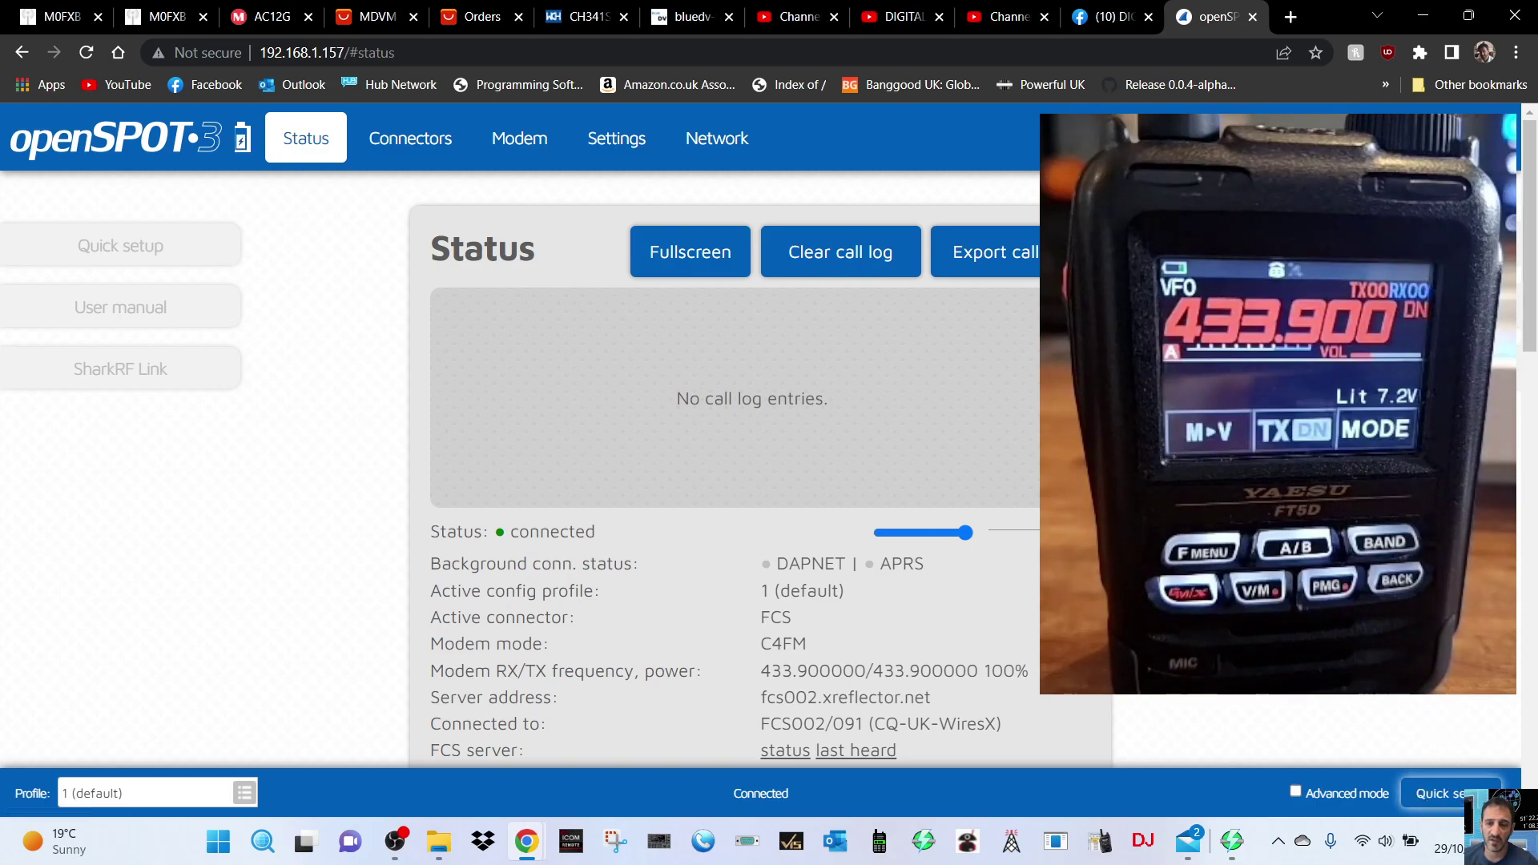
Connect C4FM via FCS to room 091 (CQ-UK-WiresX), then resize and maximize the browser.
left_click(1442, 793)
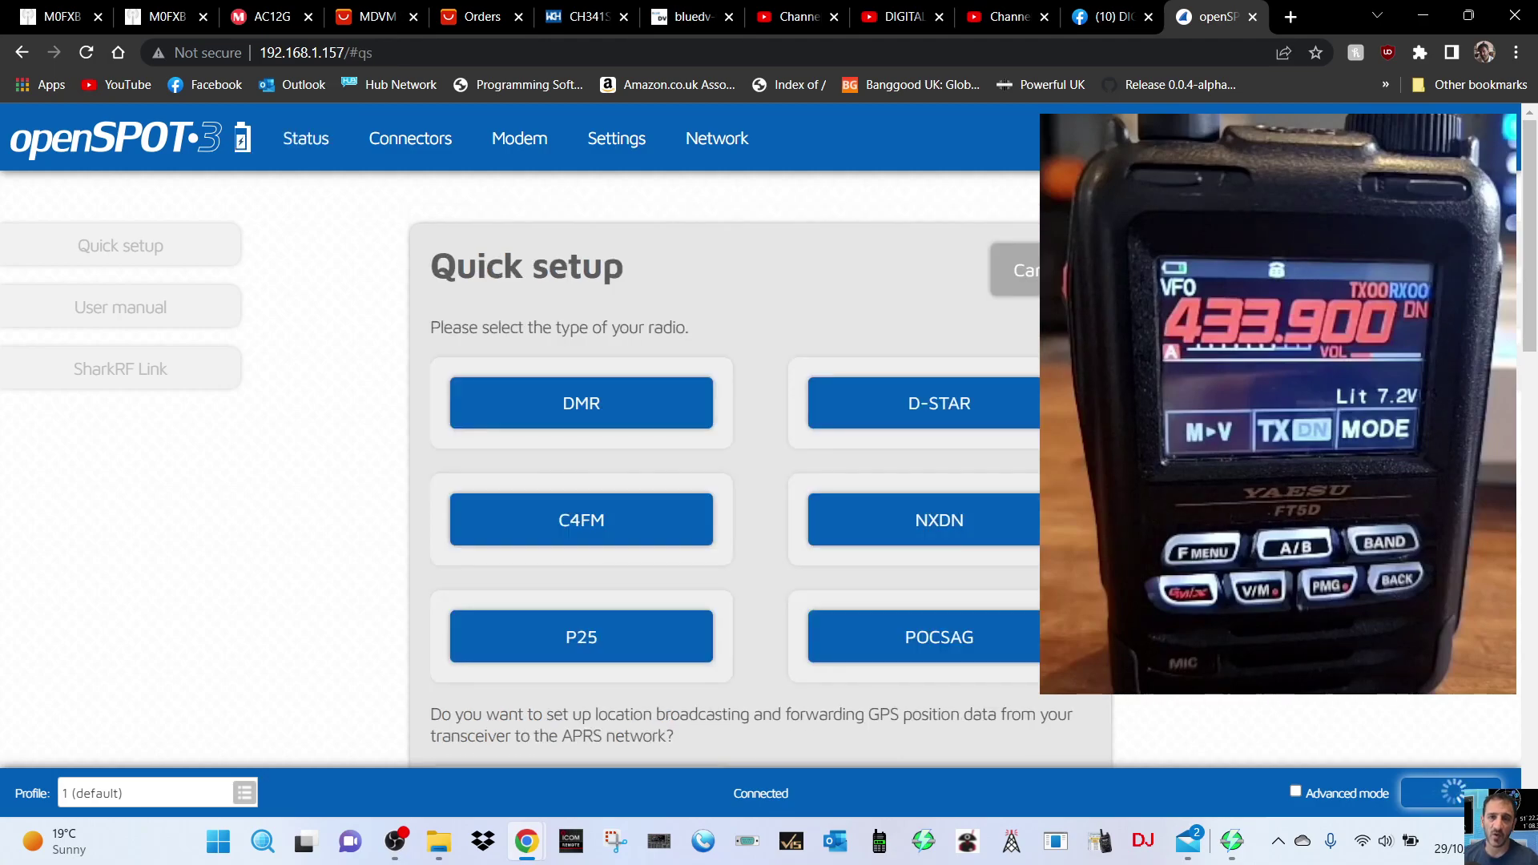
left_click(568, 525)
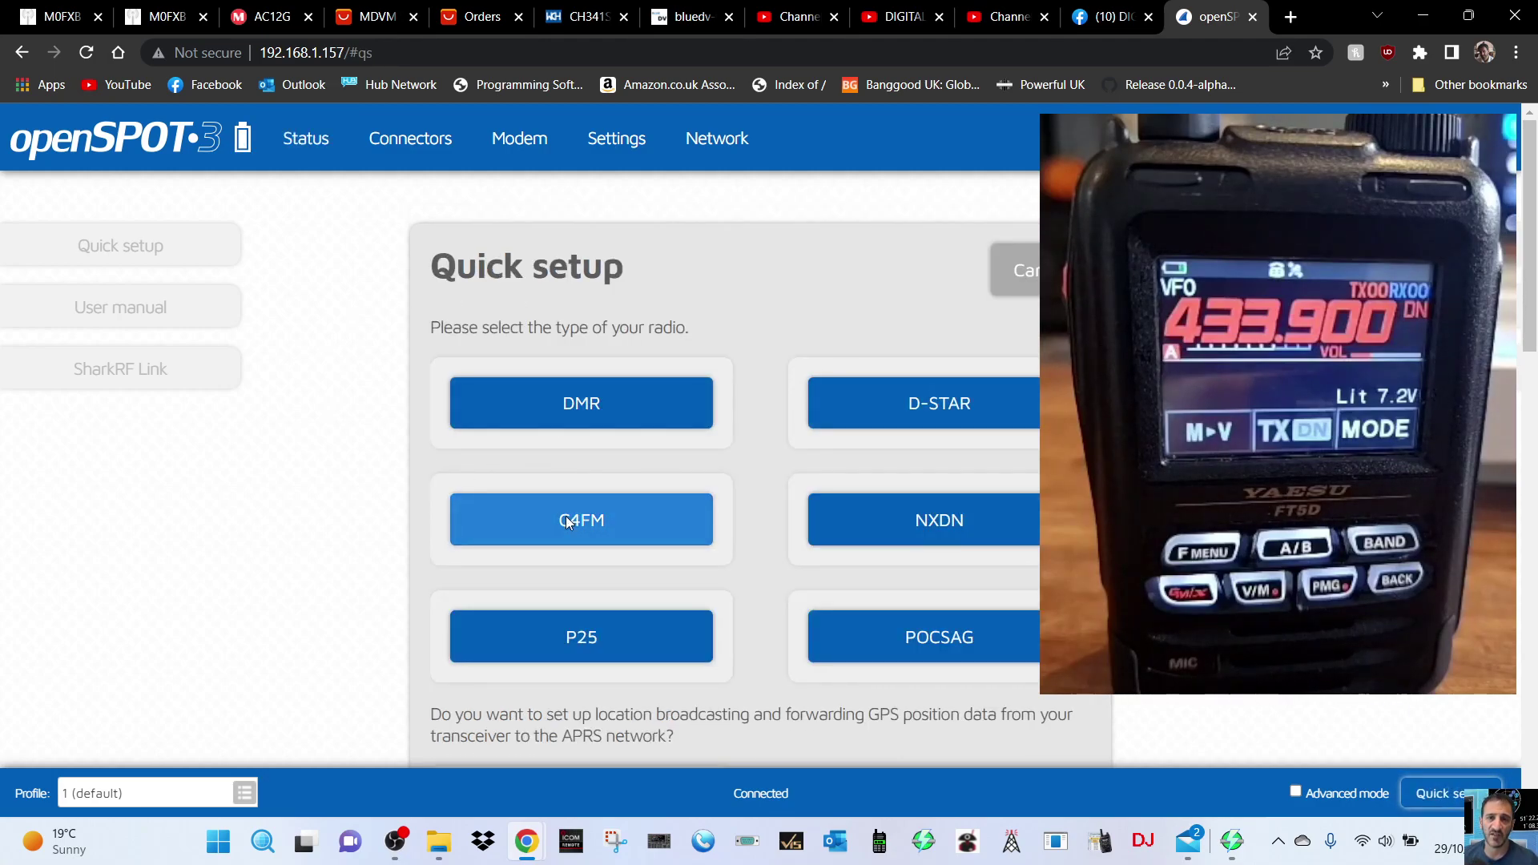
scroll(689, 304, "down", 2)
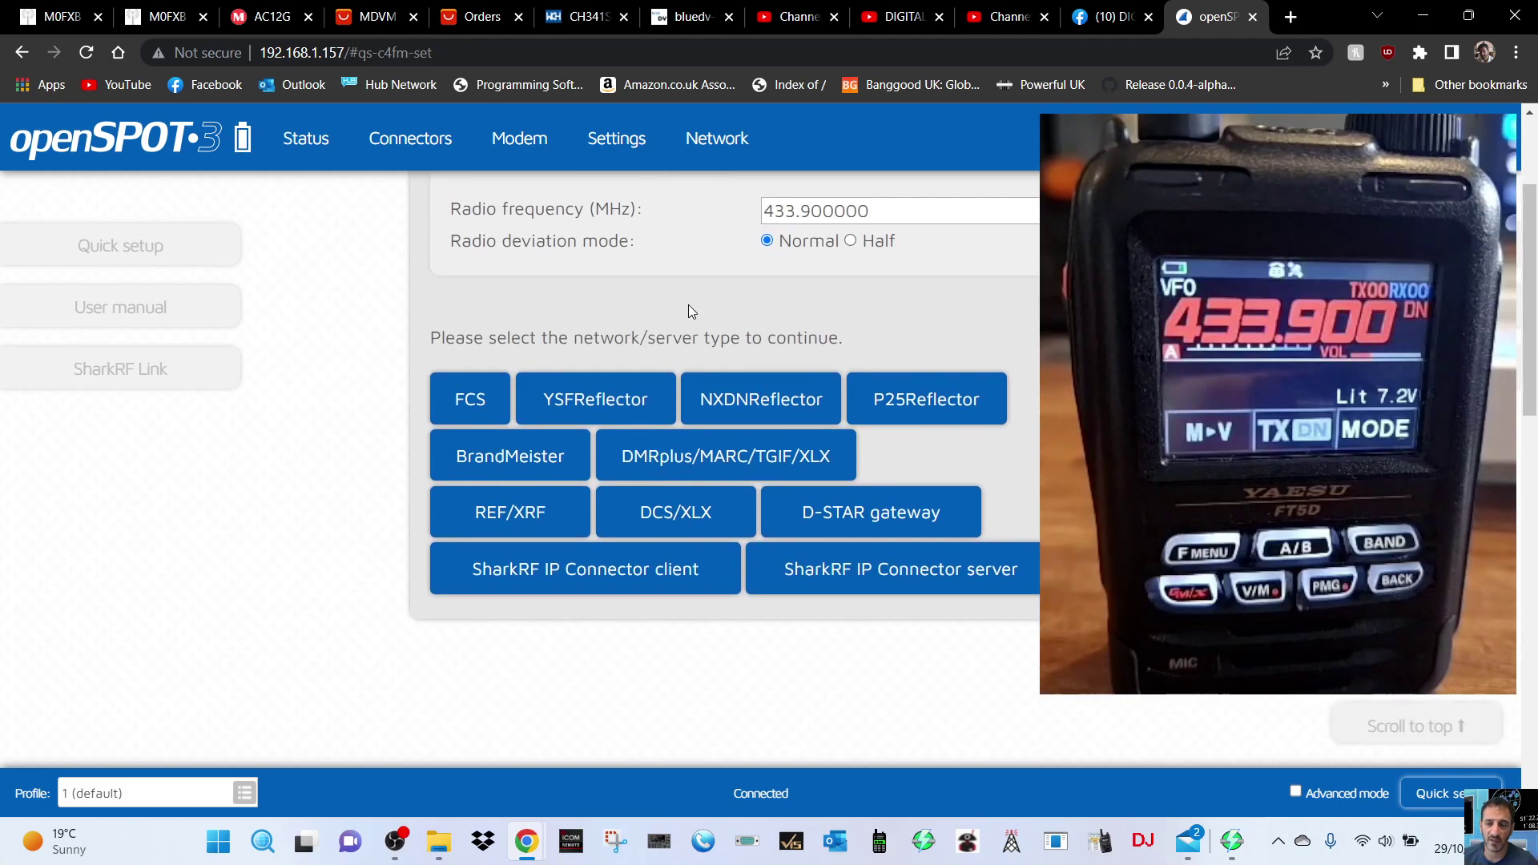
left_click(460, 398)
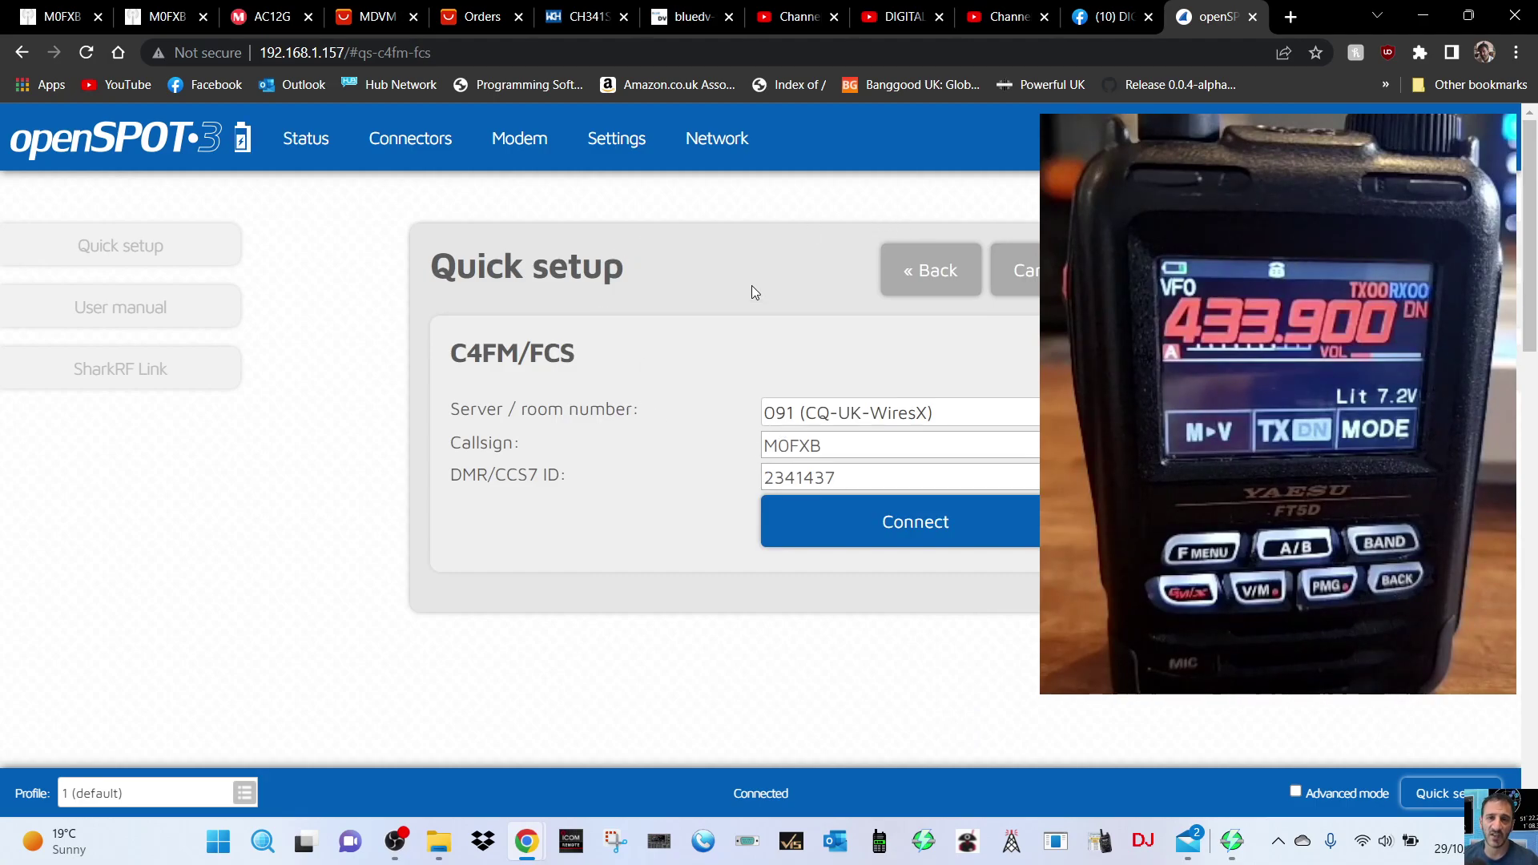
left_click(1459, 16)
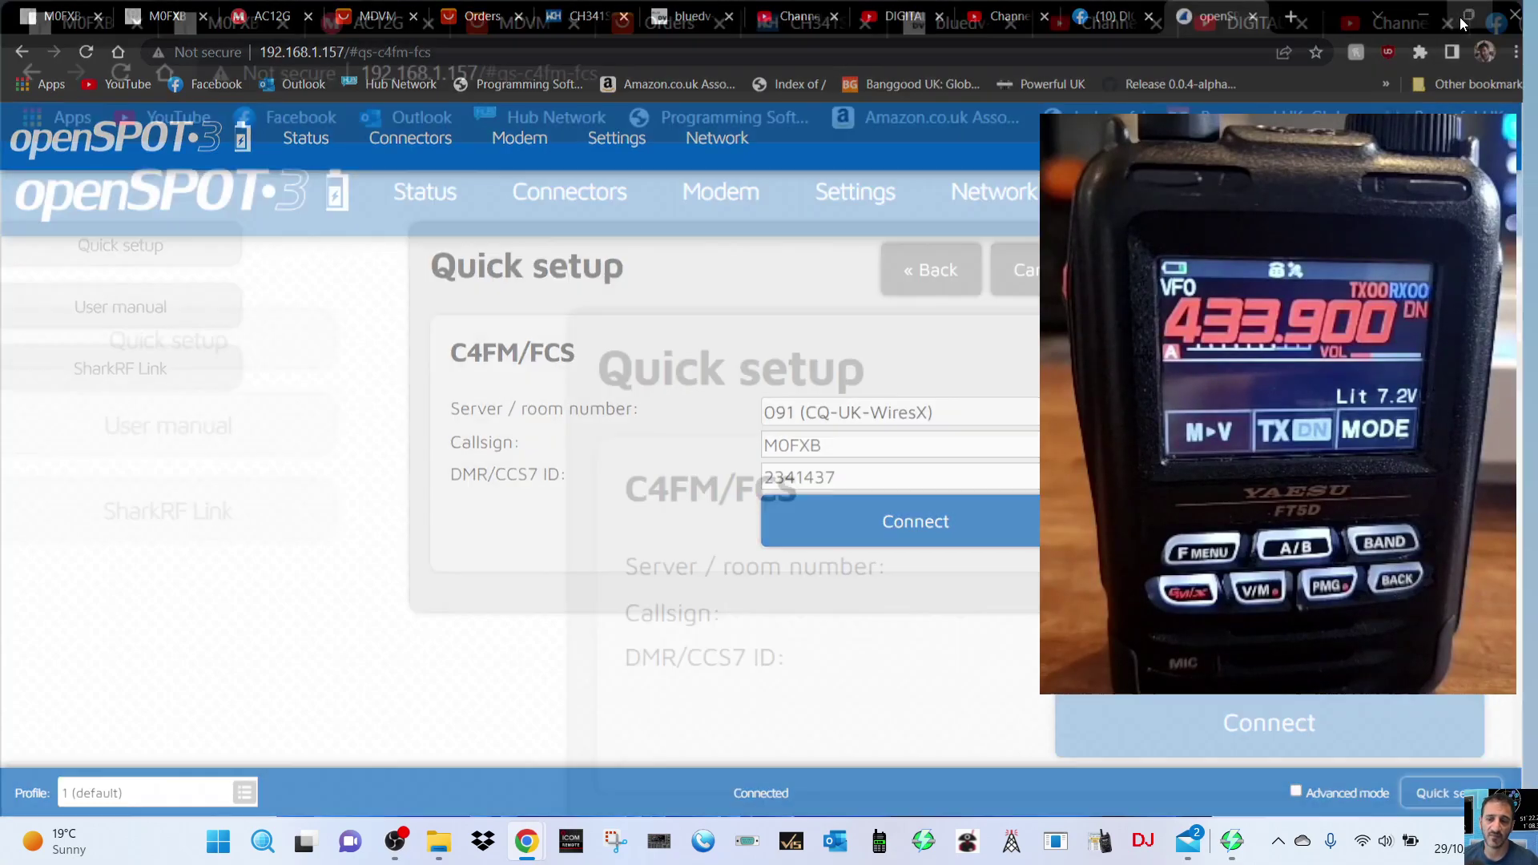
mouse_move(899, 25)
left_mouse_down()
mouse_move(654, 37)
mouse_move(689, 30)
left_mouse_up()
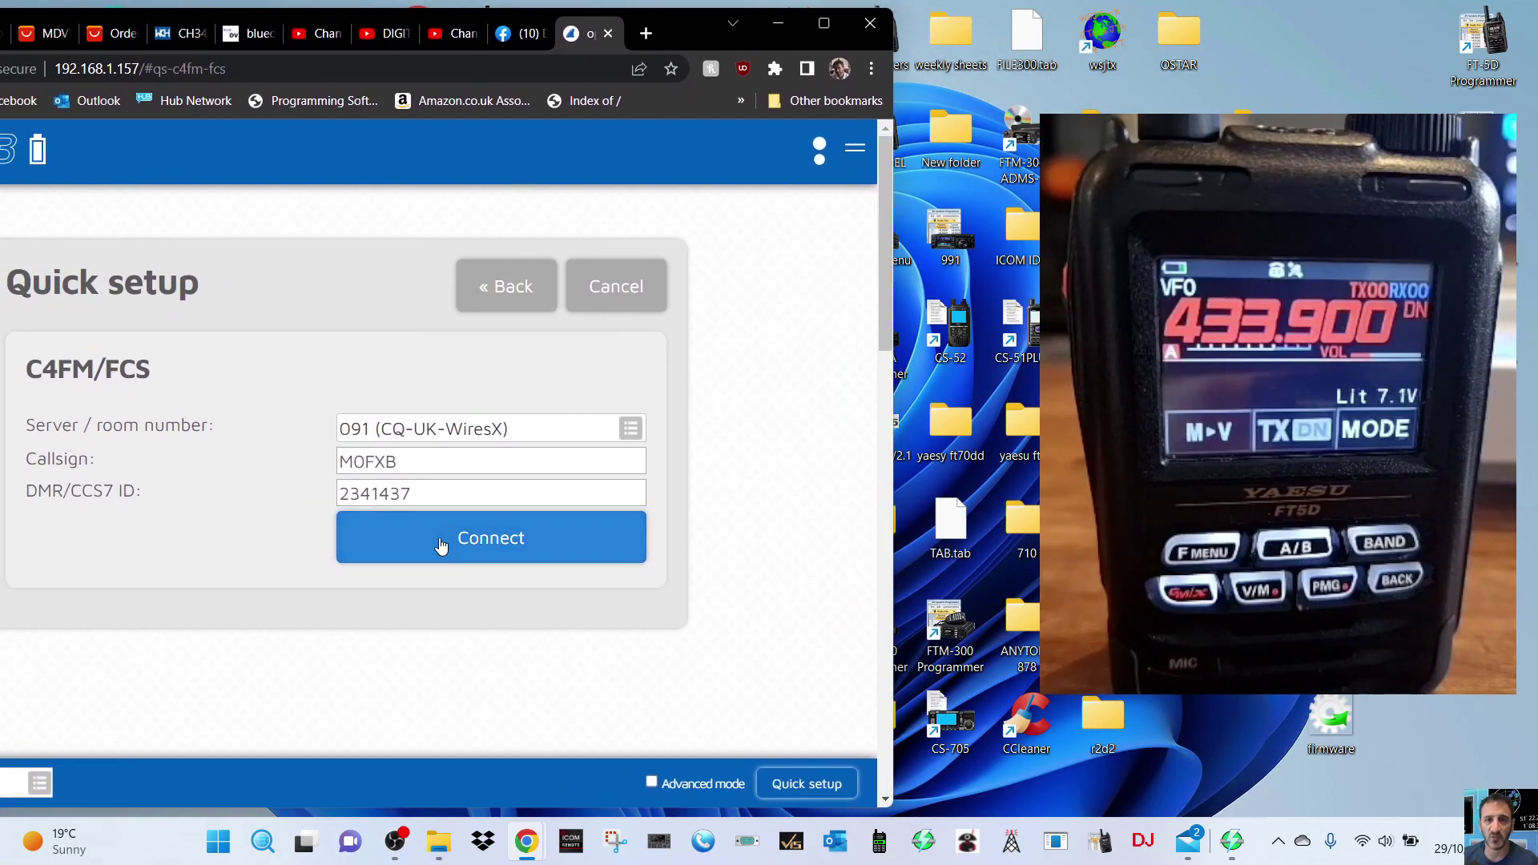
left_click(482, 532)
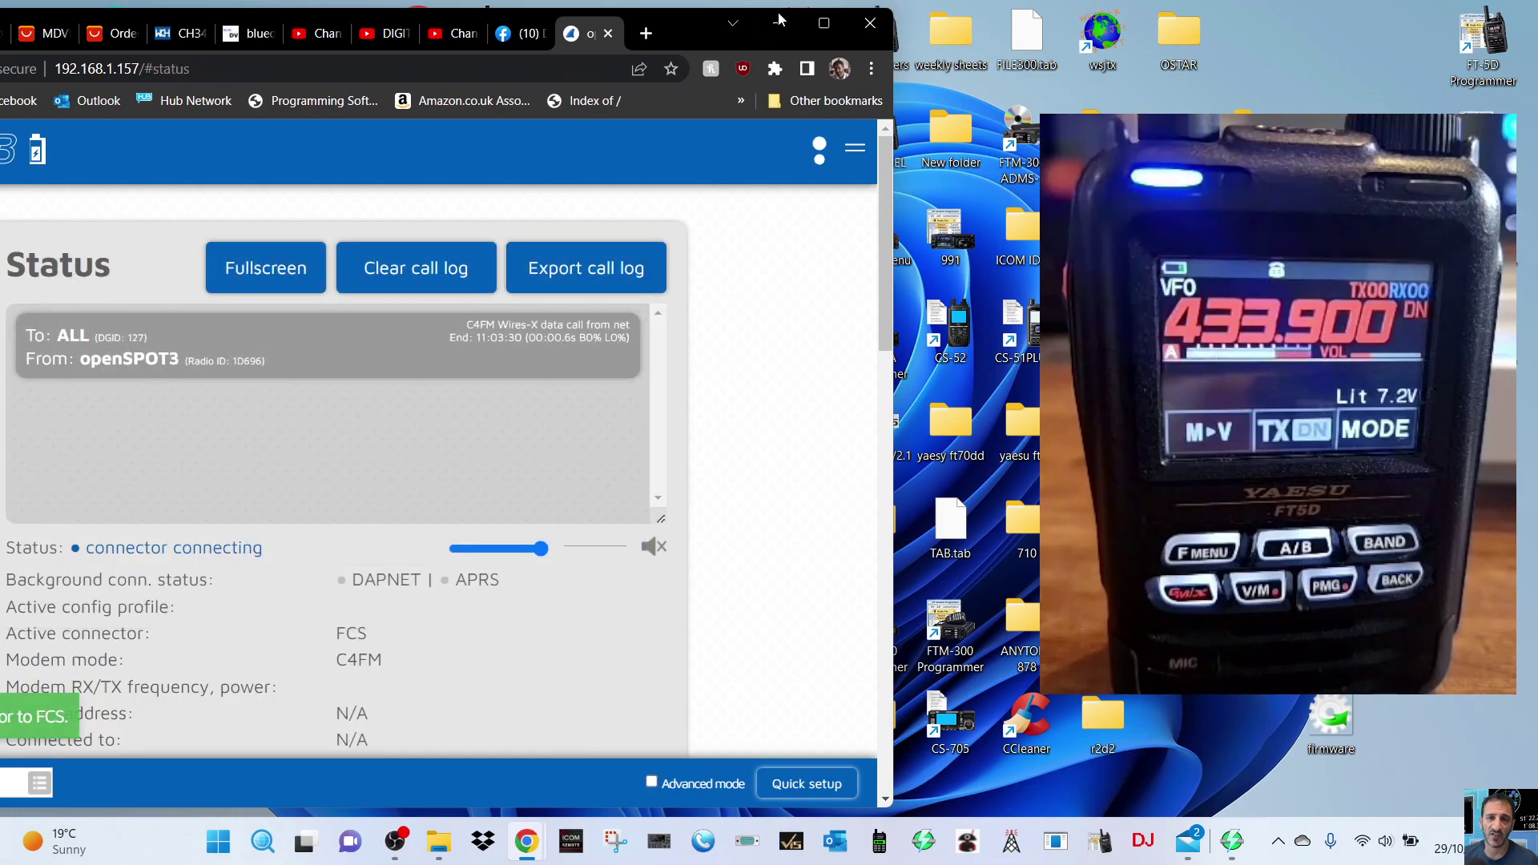
left_click(822, 23)
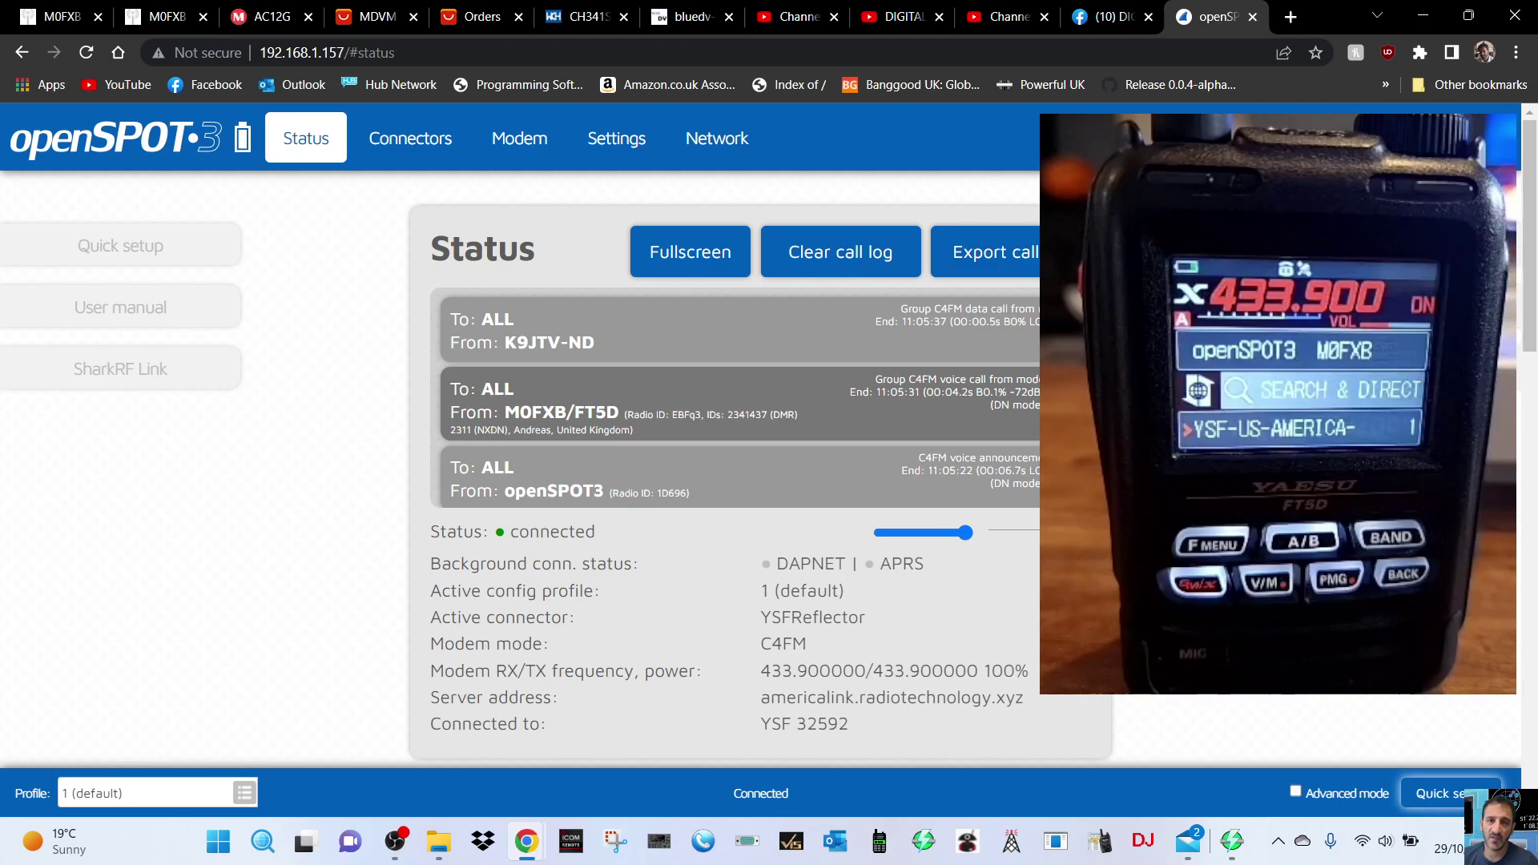
Start a C4FM Quick setup on the BrandMeister network and widen the browser window.
left_click(1447, 793)
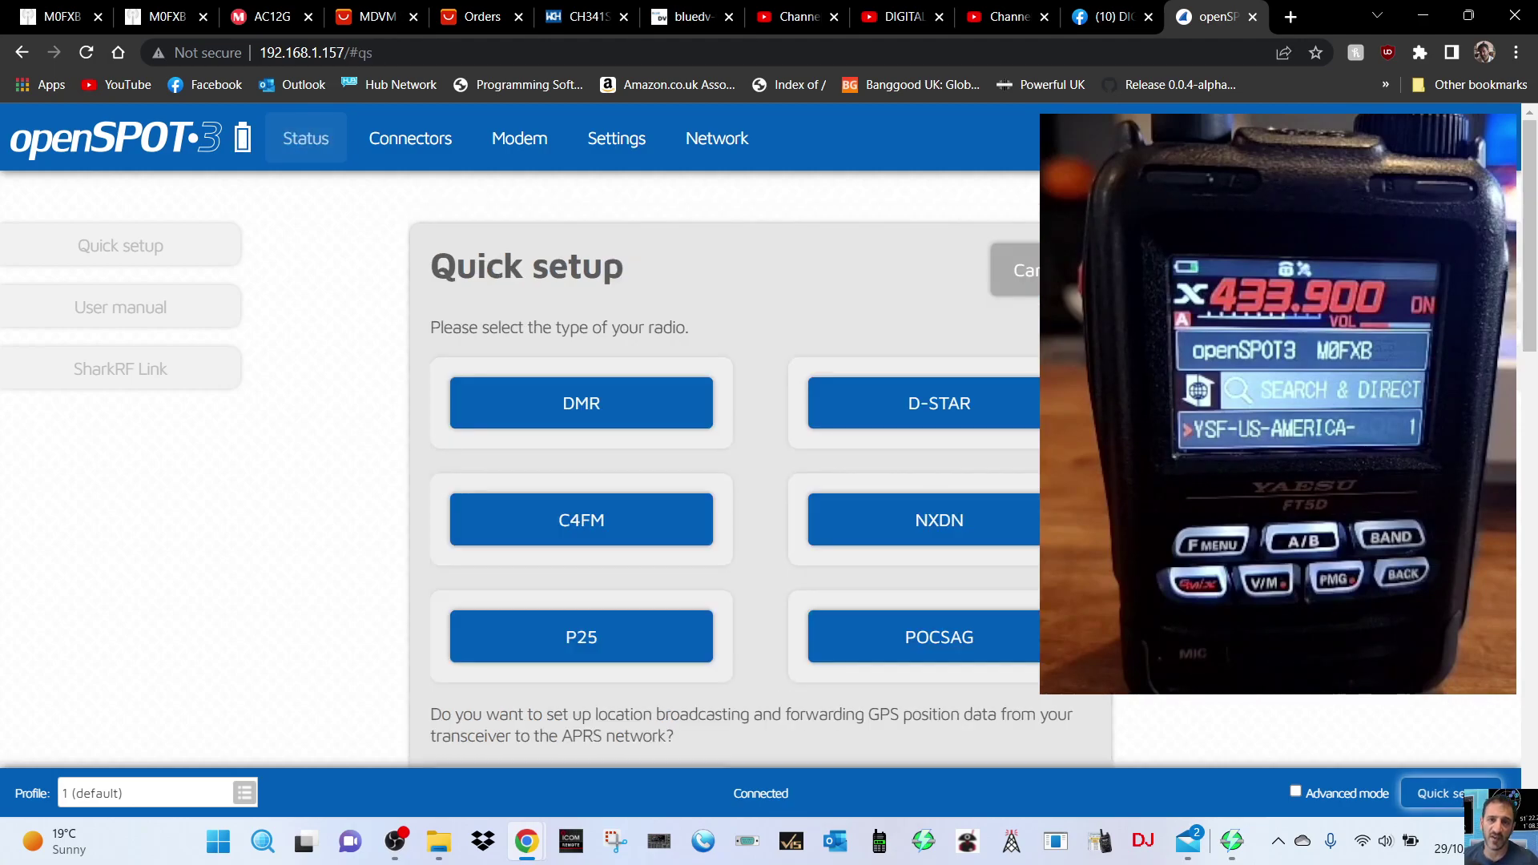
left_click(493, 526)
key("super+Down")
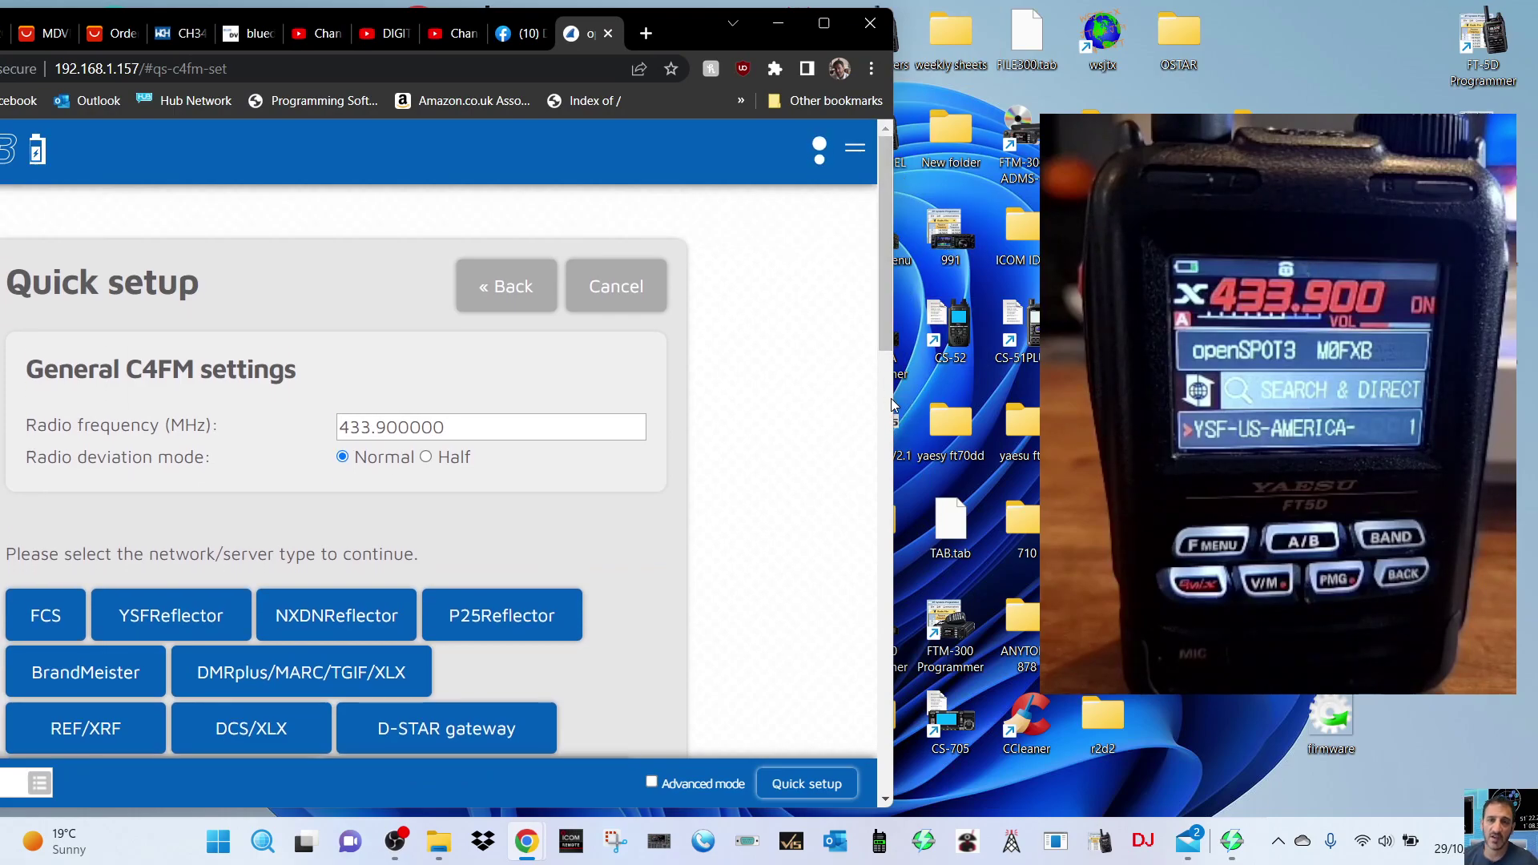
left_click_drag(892, 401, 1043, 400)
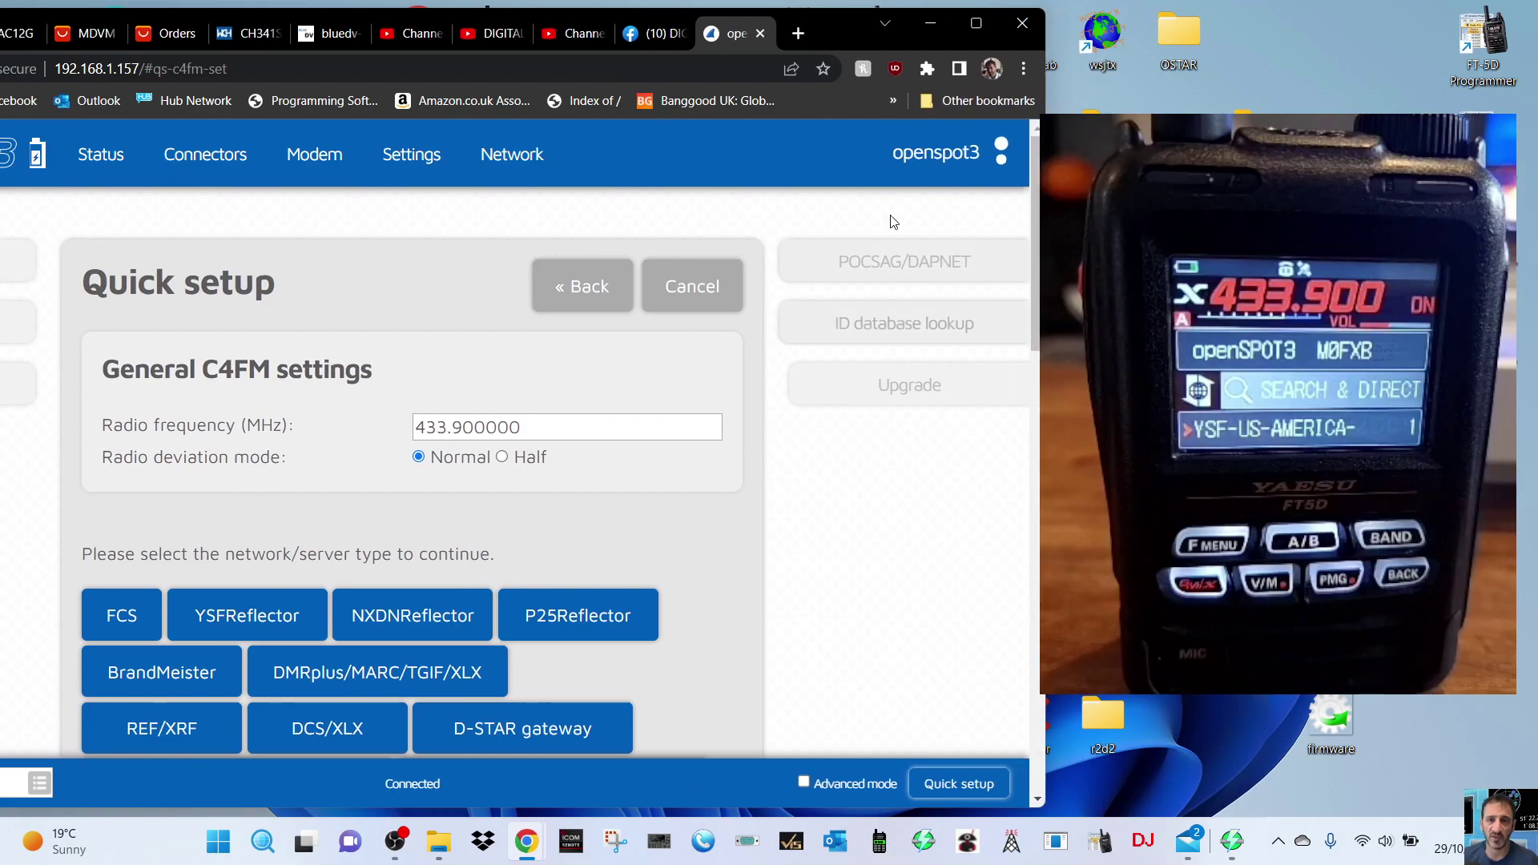
scroll(257, 422, "down", 2)
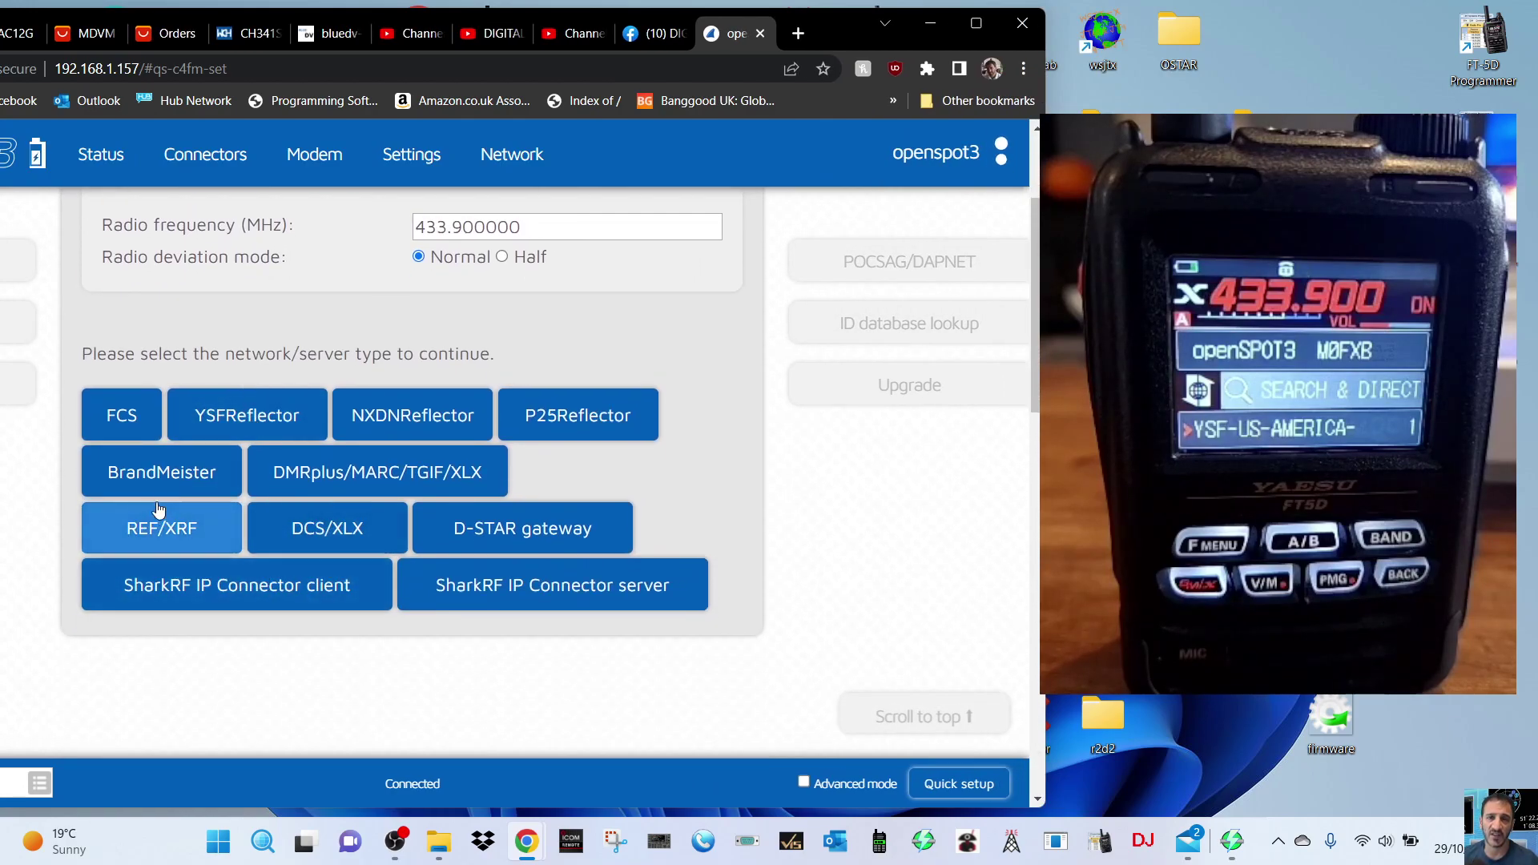
left_click(161, 472)
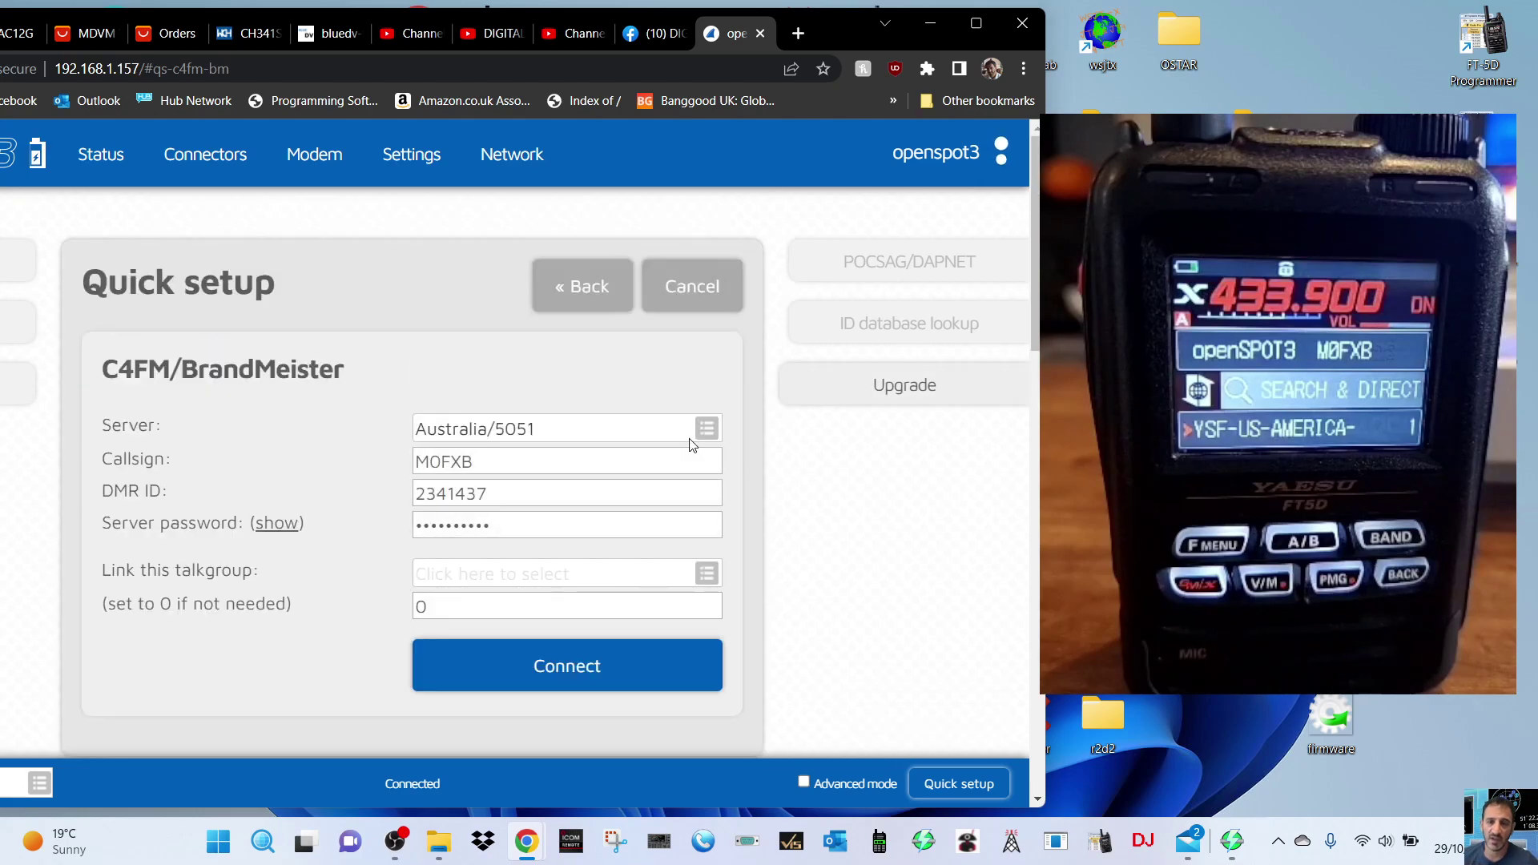
scroll(588, 398, "down", 1)
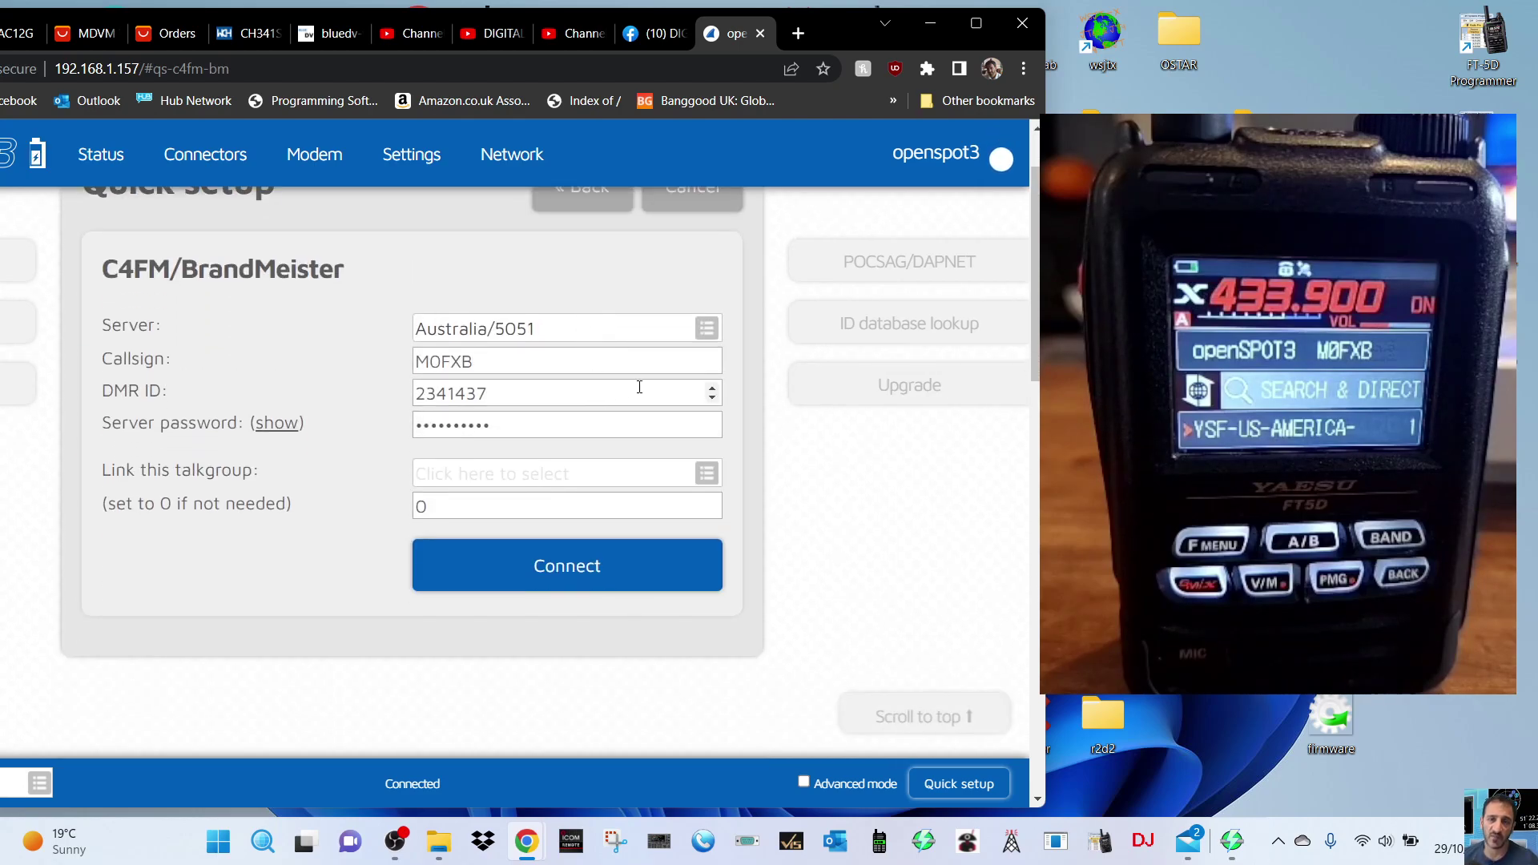
Select the United Kingdom 2341 server, link talkgroup 91 World-wide, and connect.
left_click(704, 332)
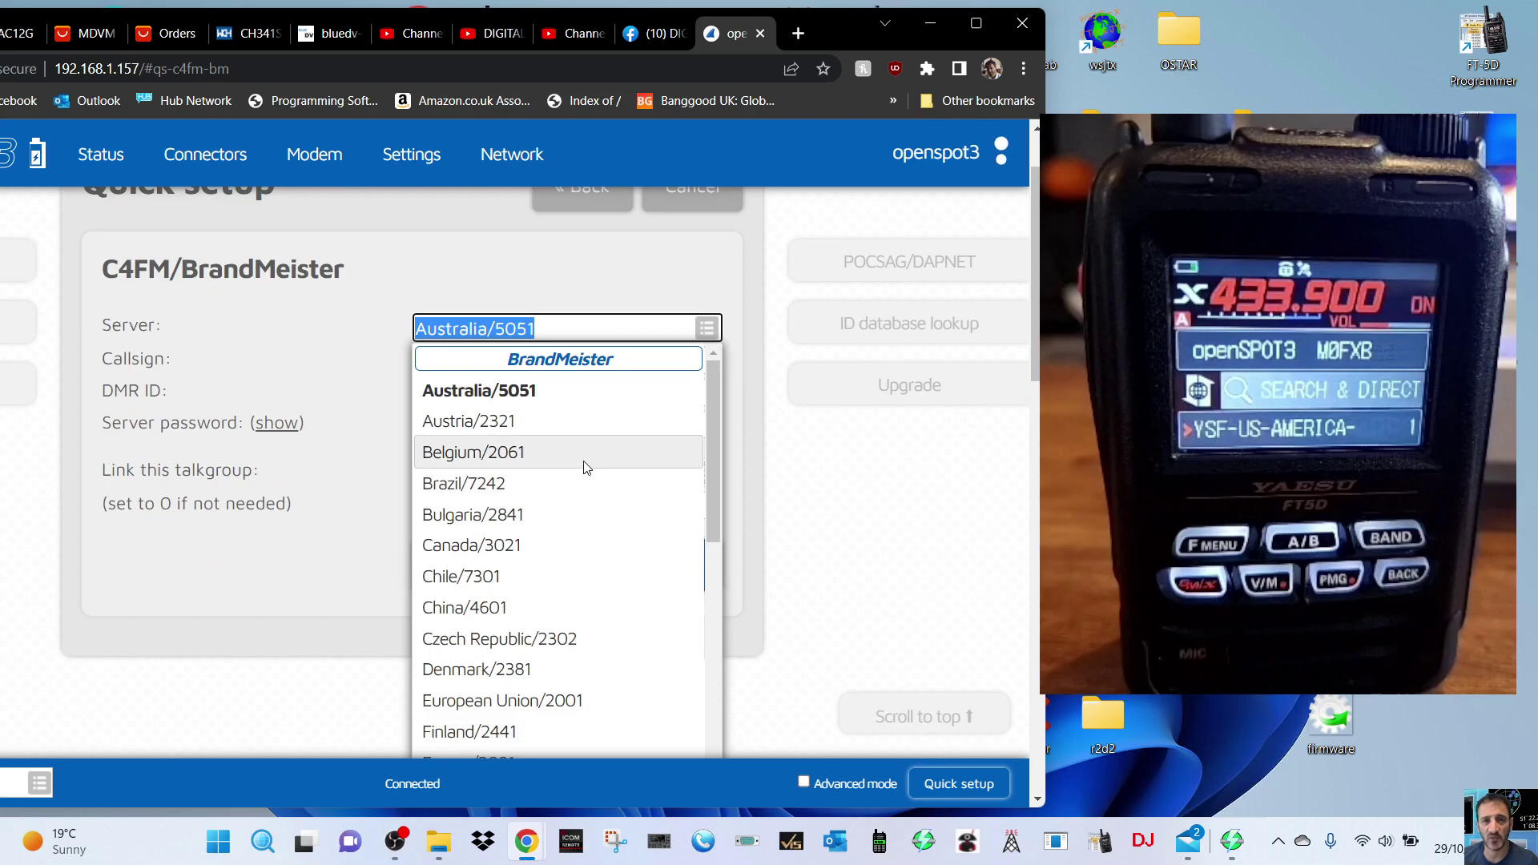
scroll(585, 467, "down", 2)
scroll(601, 490, "down", 1)
scroll(618, 532, "down", 3)
scroll(625, 553, "down", 3)
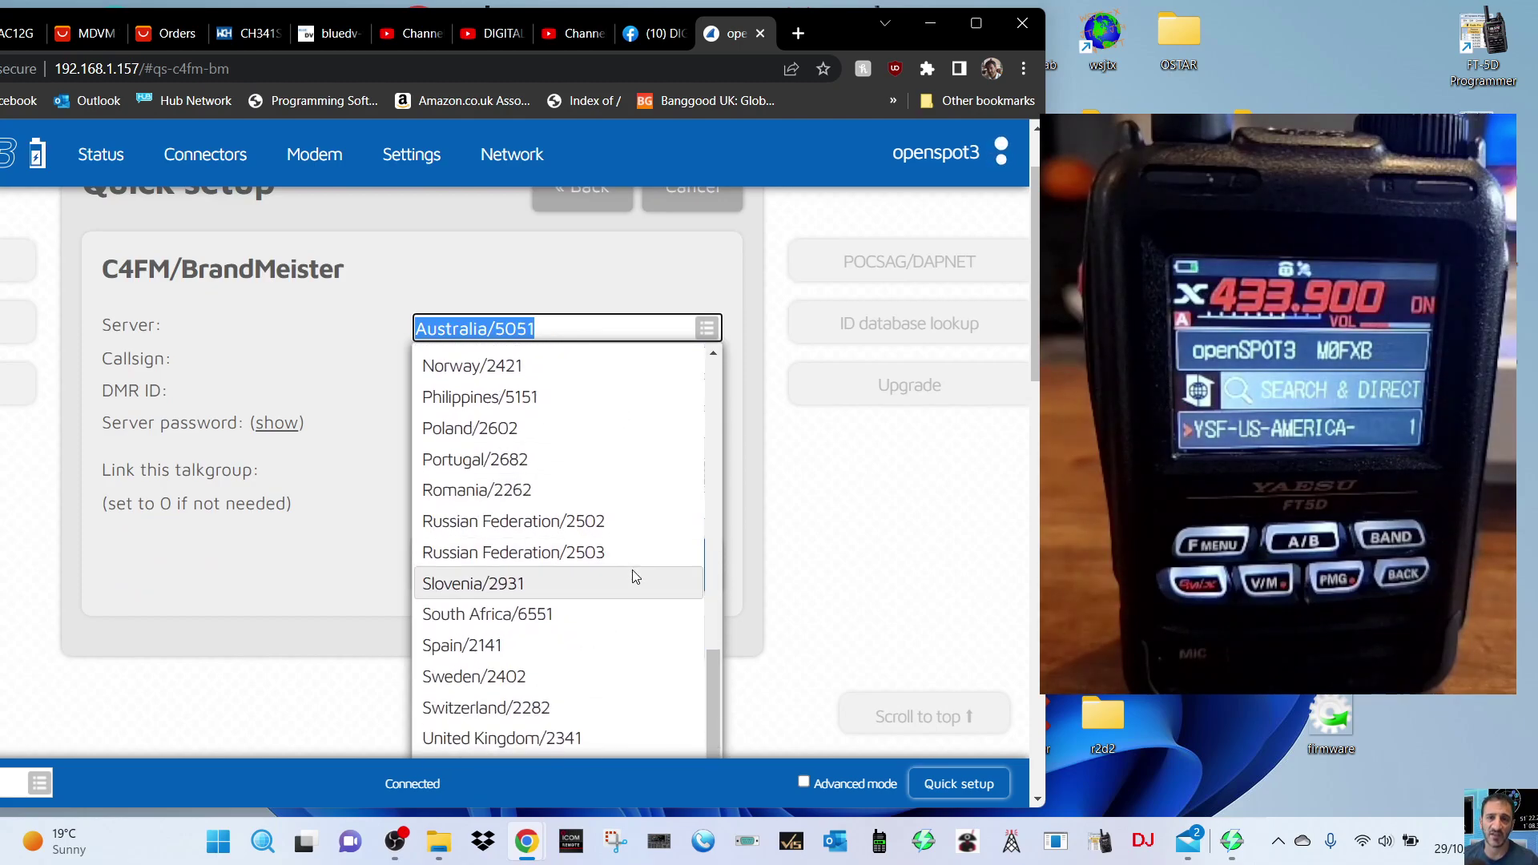
scroll(632, 575, "down", 5)
scroll(632, 577, "up", 3)
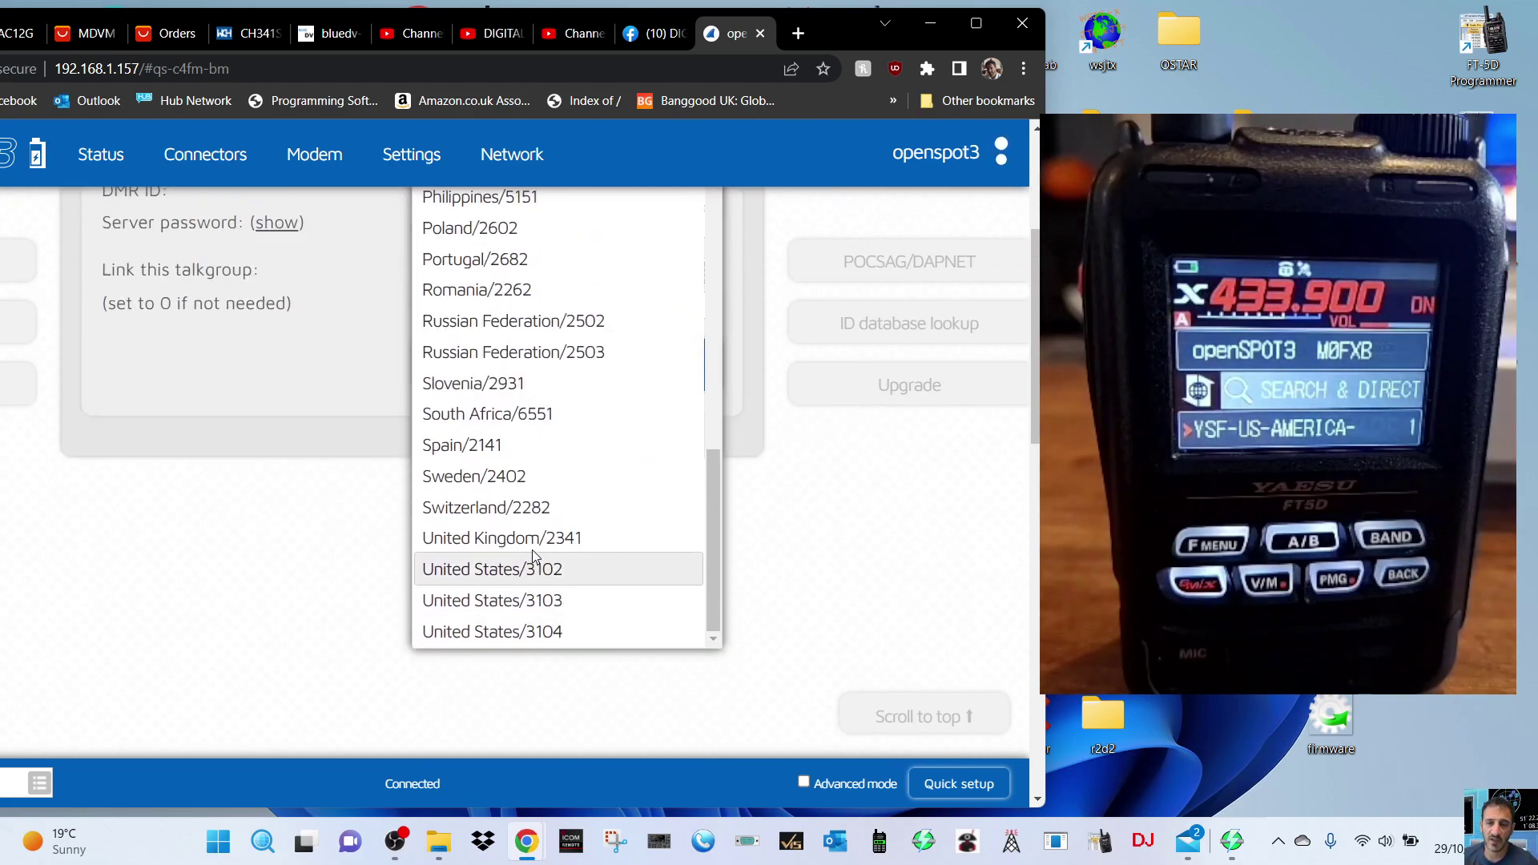
left_click(525, 540)
scroll(598, 474, "up", 3)
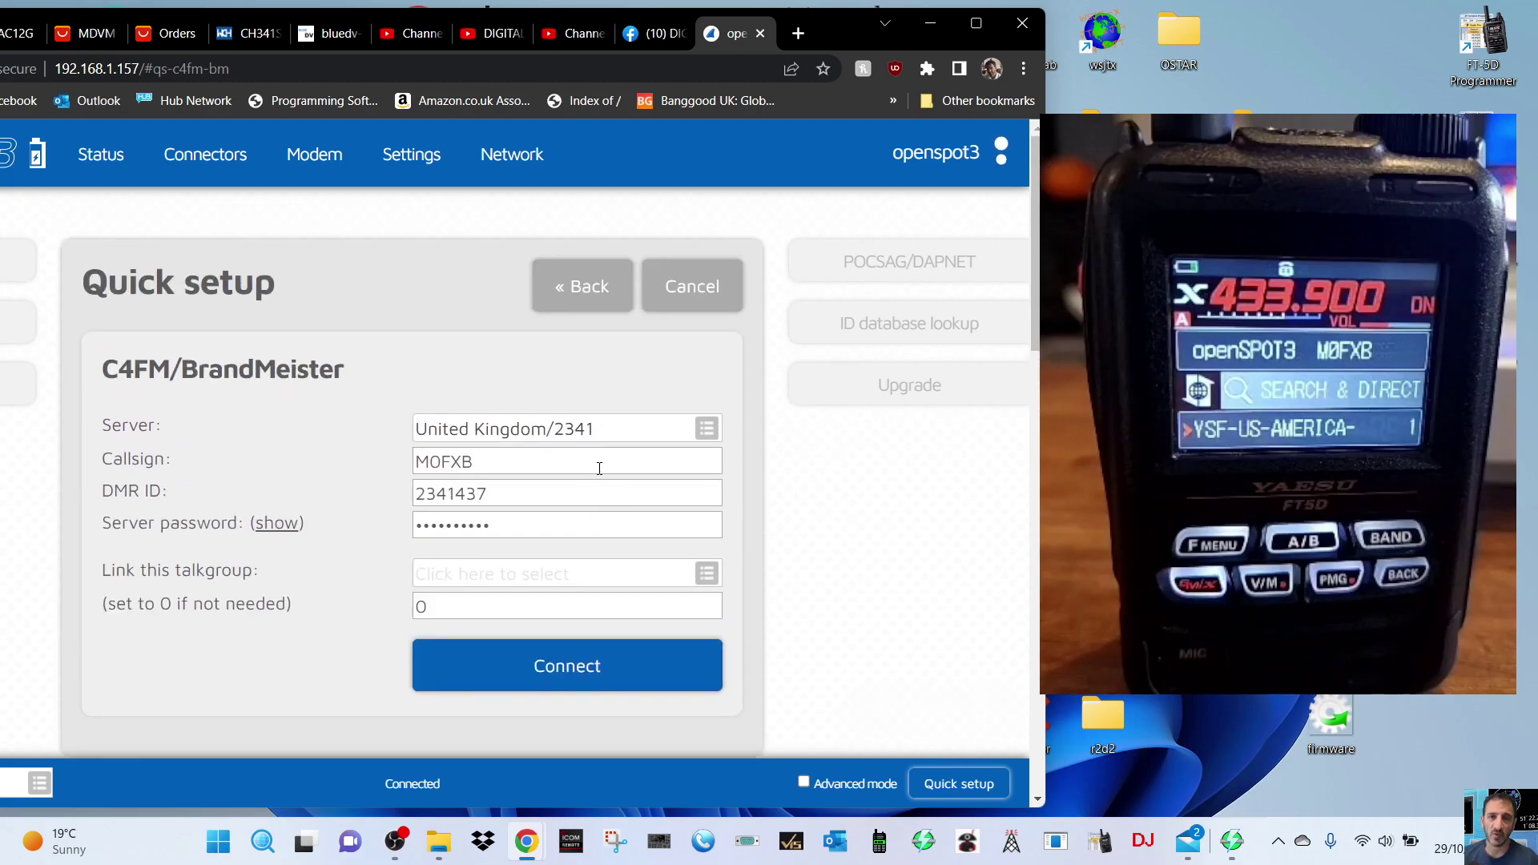
left_click(709, 574)
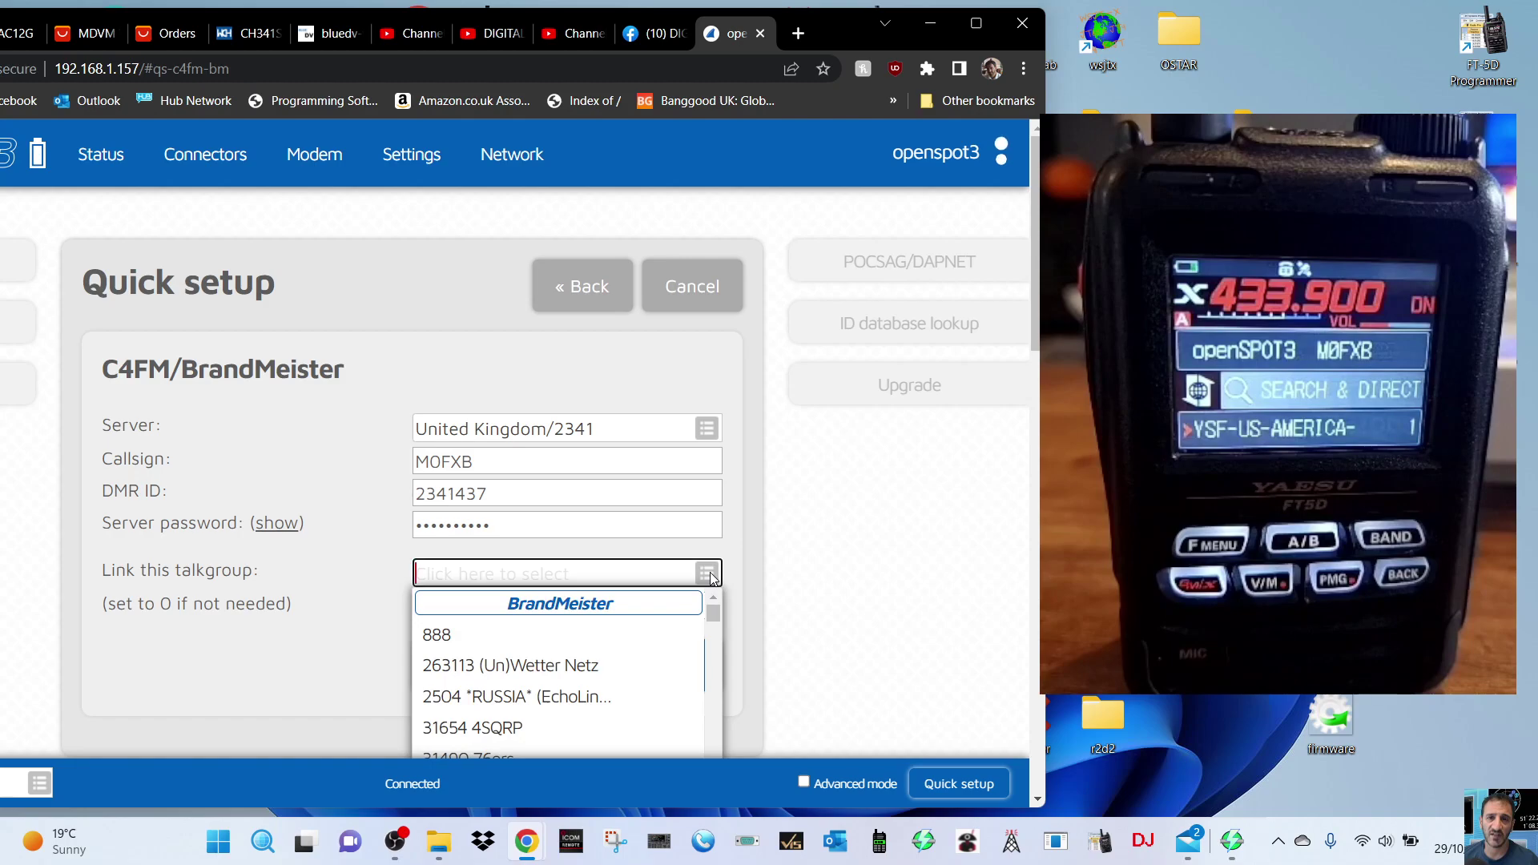
scroll(580, 677, "down", 1)
scroll(580, 676, "down", 2)
scroll(579, 677, "down", 2)
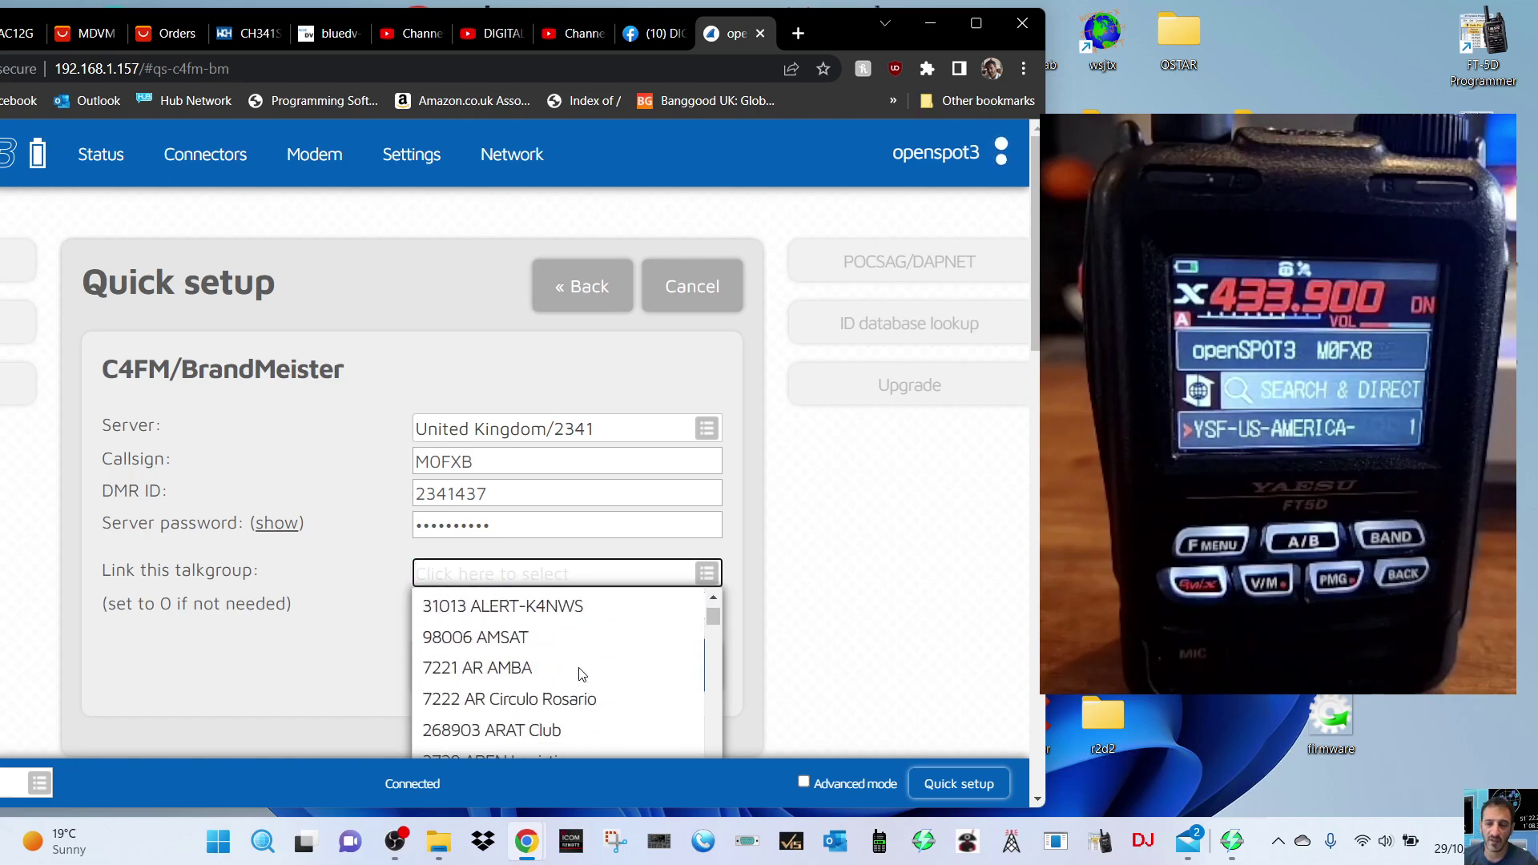
scroll(579, 677, "down", 2)
scroll(579, 677, "down", 2)
scroll(580, 676, "up", 10)
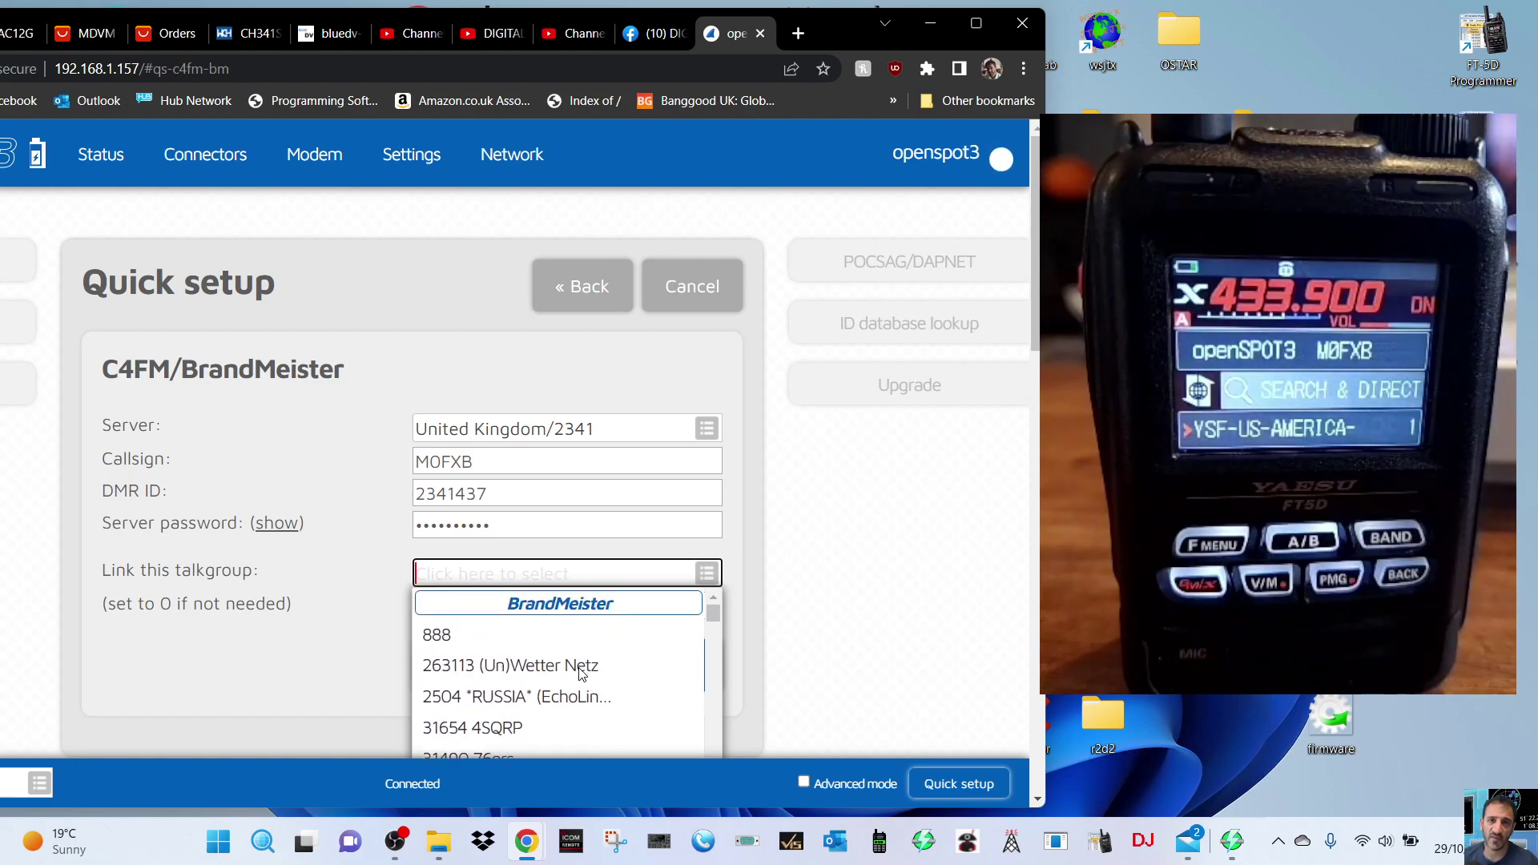
left_click(515, 575)
left_click(516, 581)
type("w")
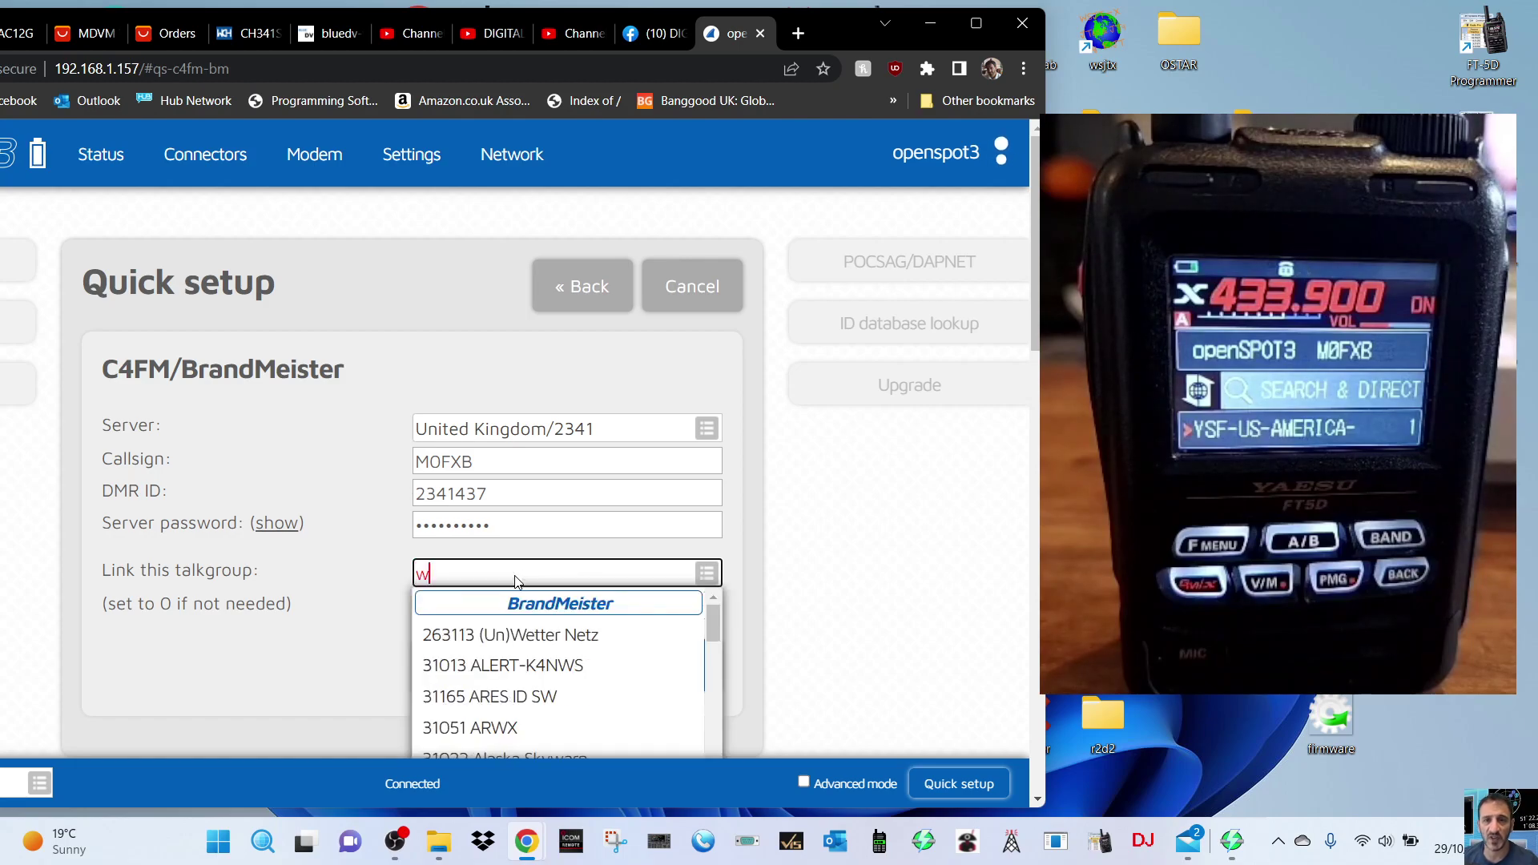
type("orl")
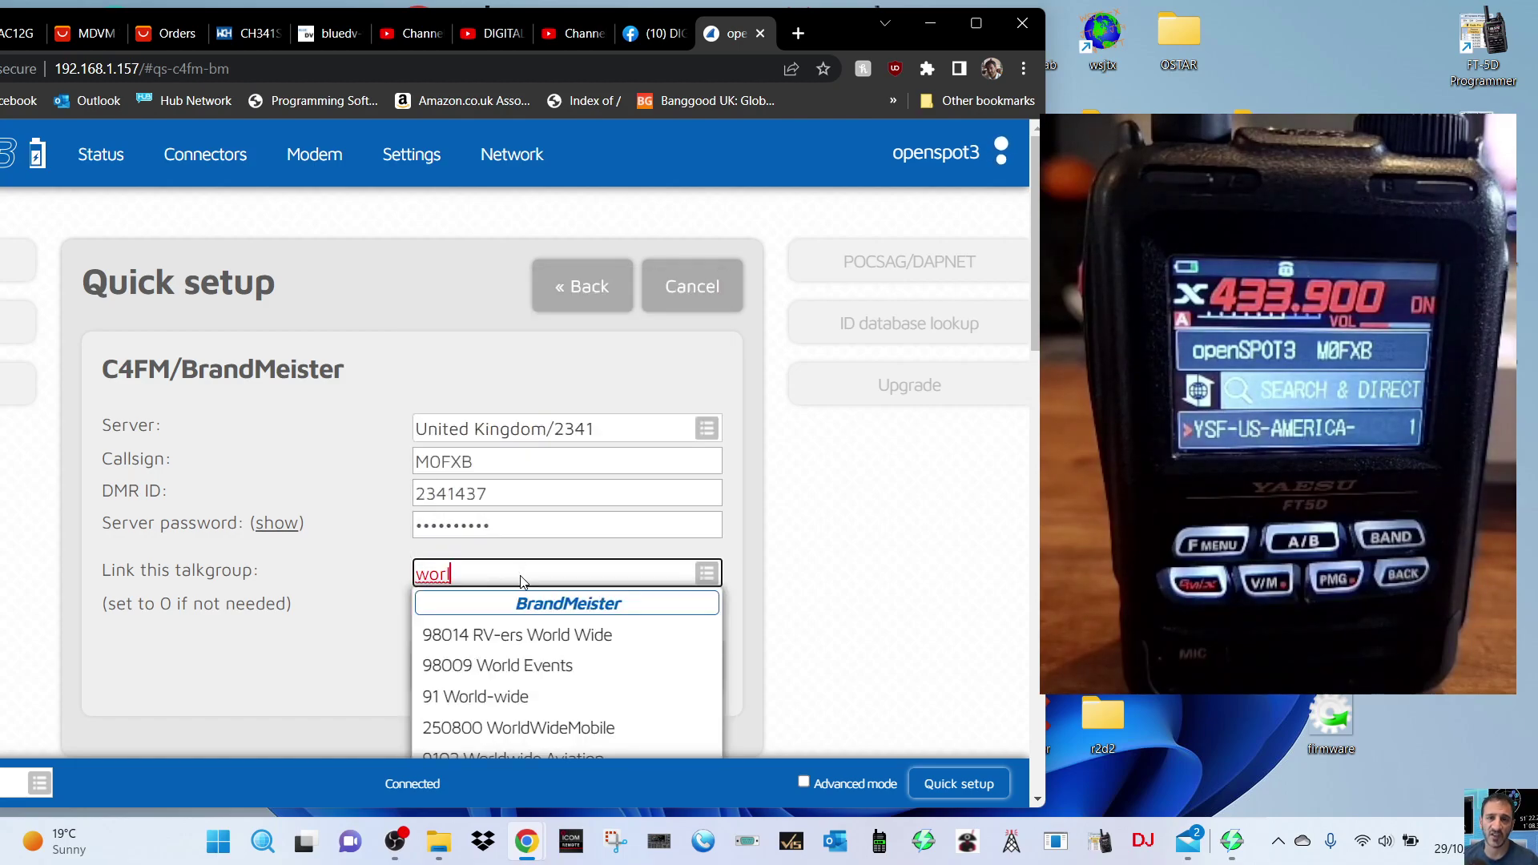
left_click(517, 696)
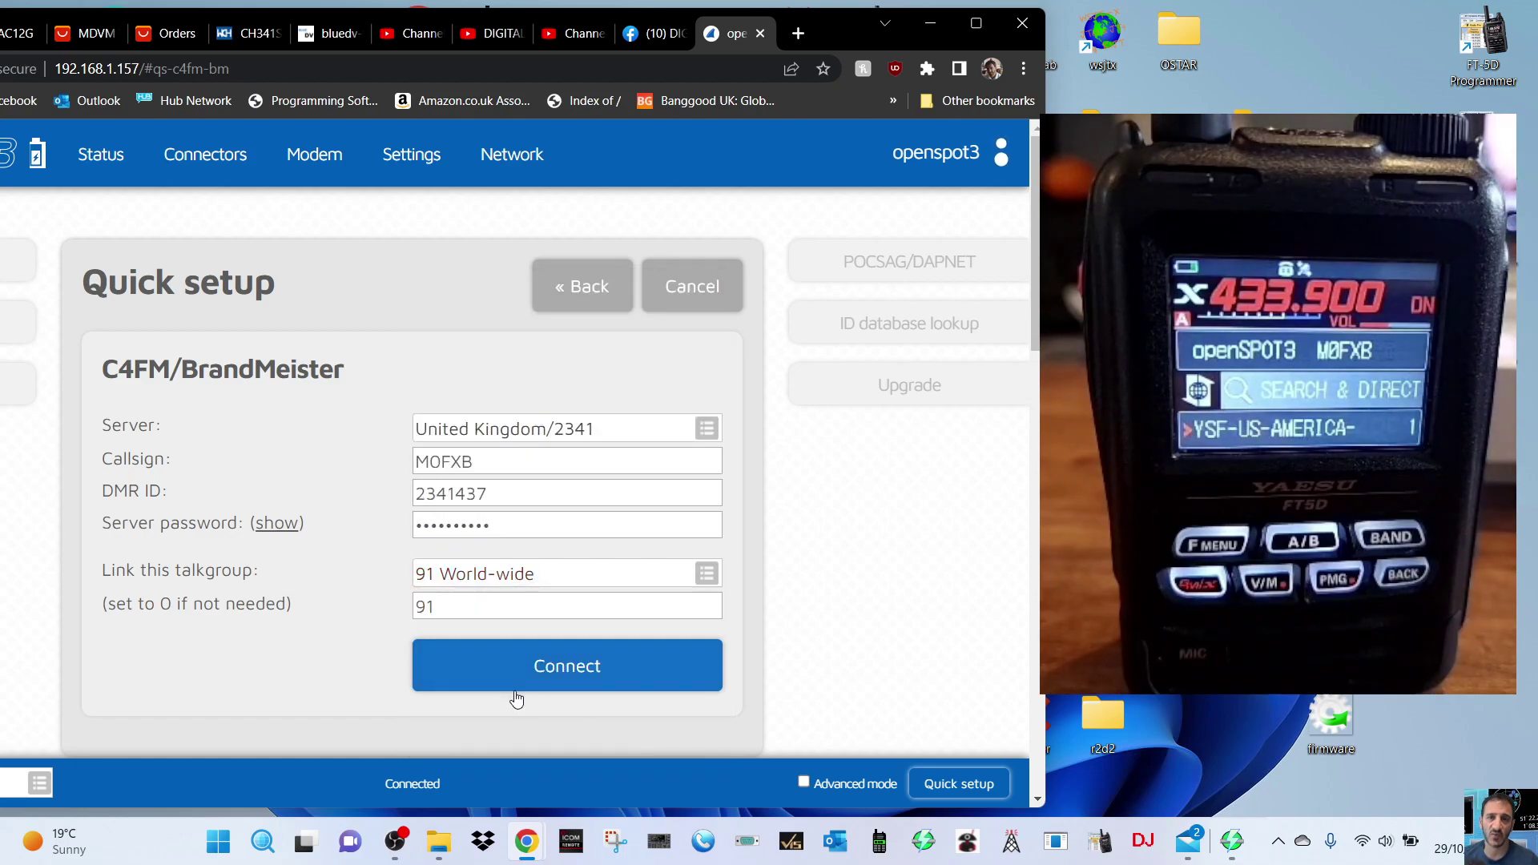
left_click(556, 677)
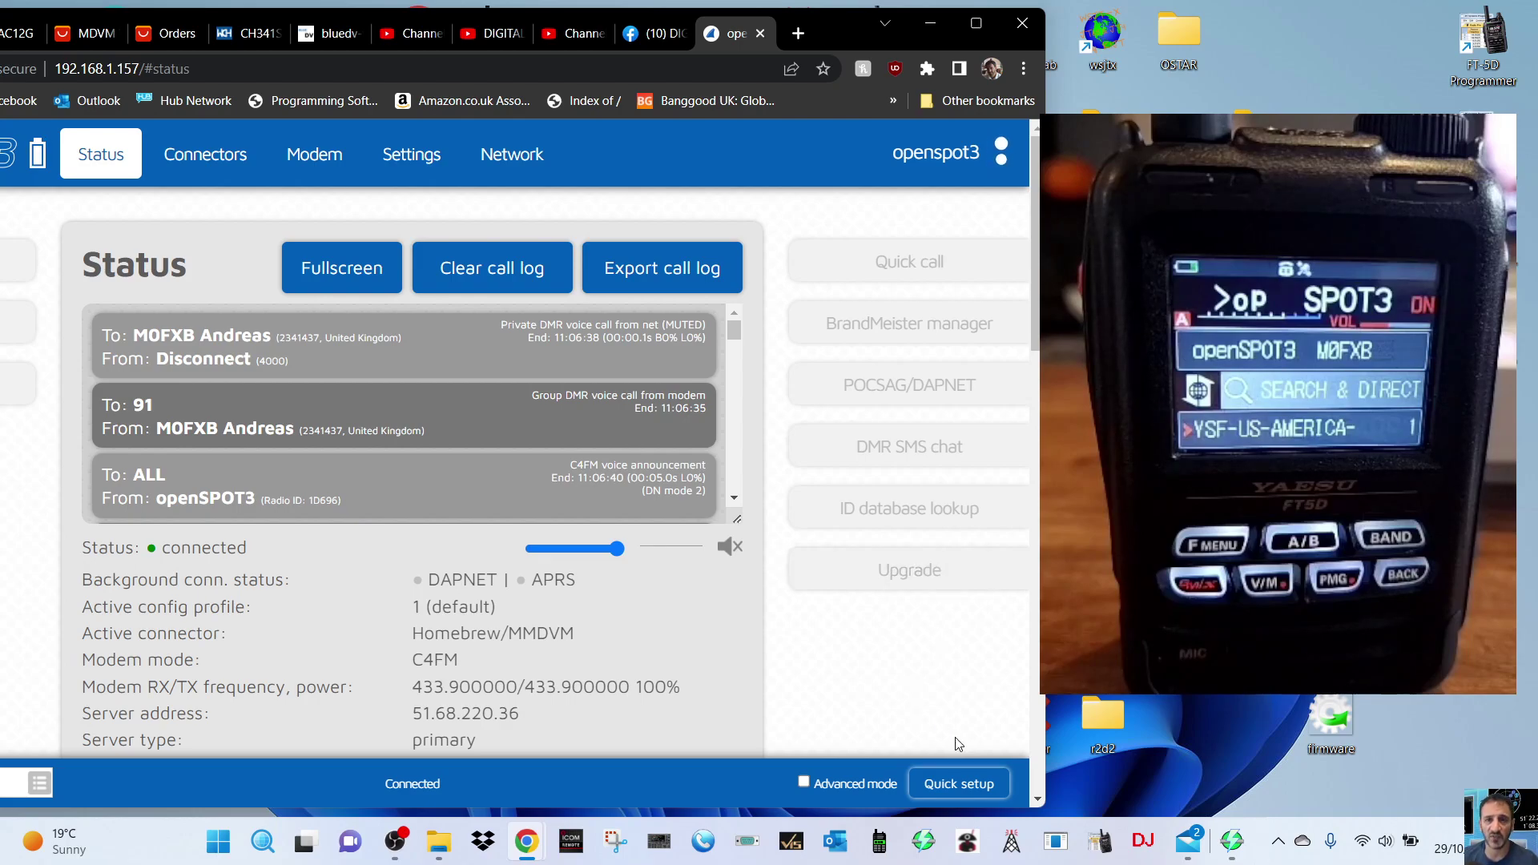
Set up C4FM with the REF/XRF reflector REF001 module C and connect.
left_click(976, 785)
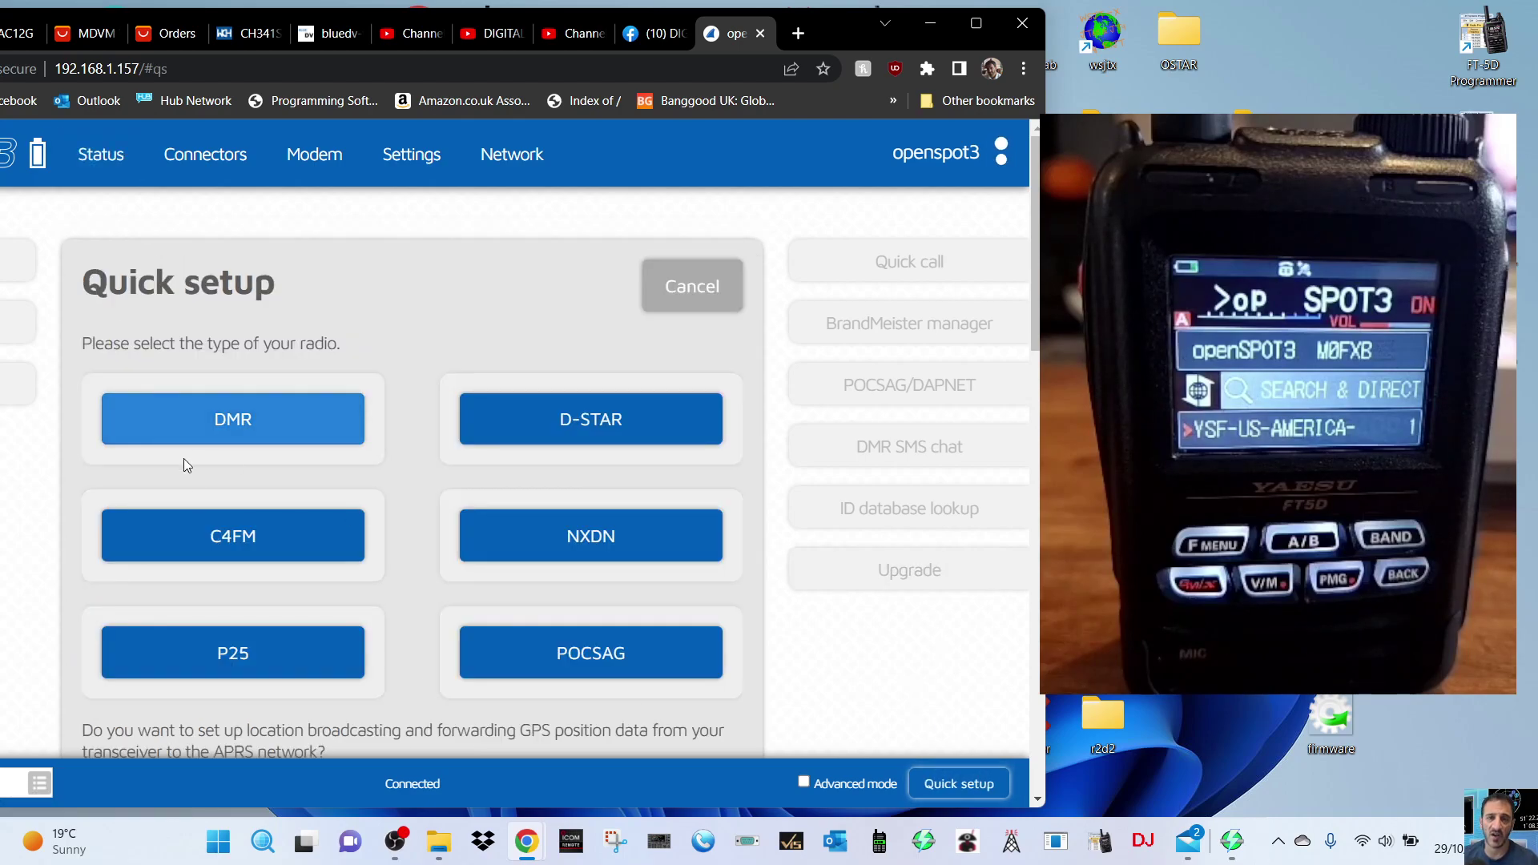
left_click(222, 529)
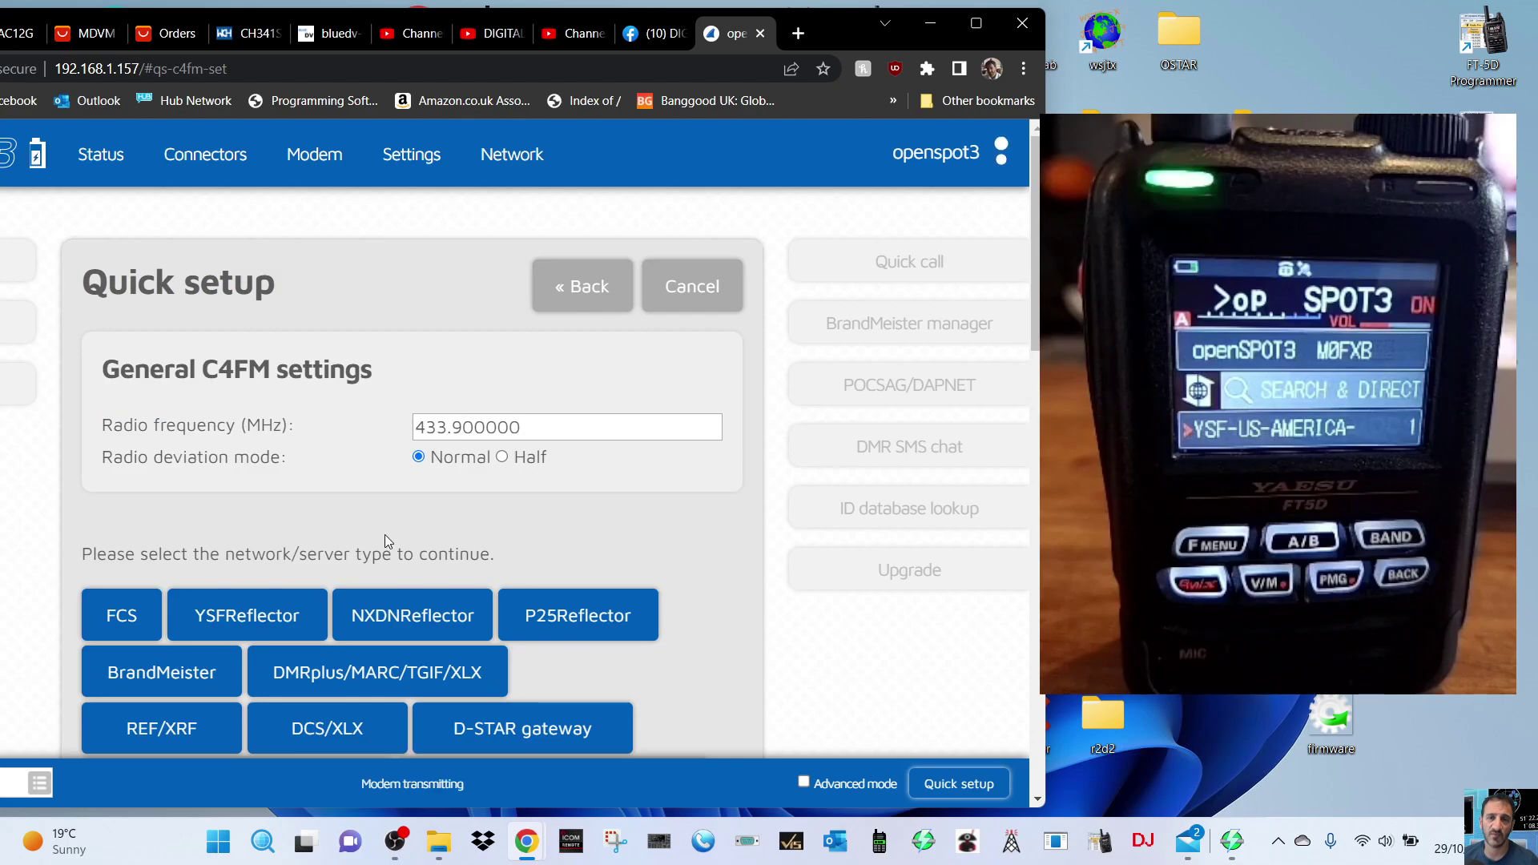
scroll(385, 535, "down", 3)
left_click(166, 428)
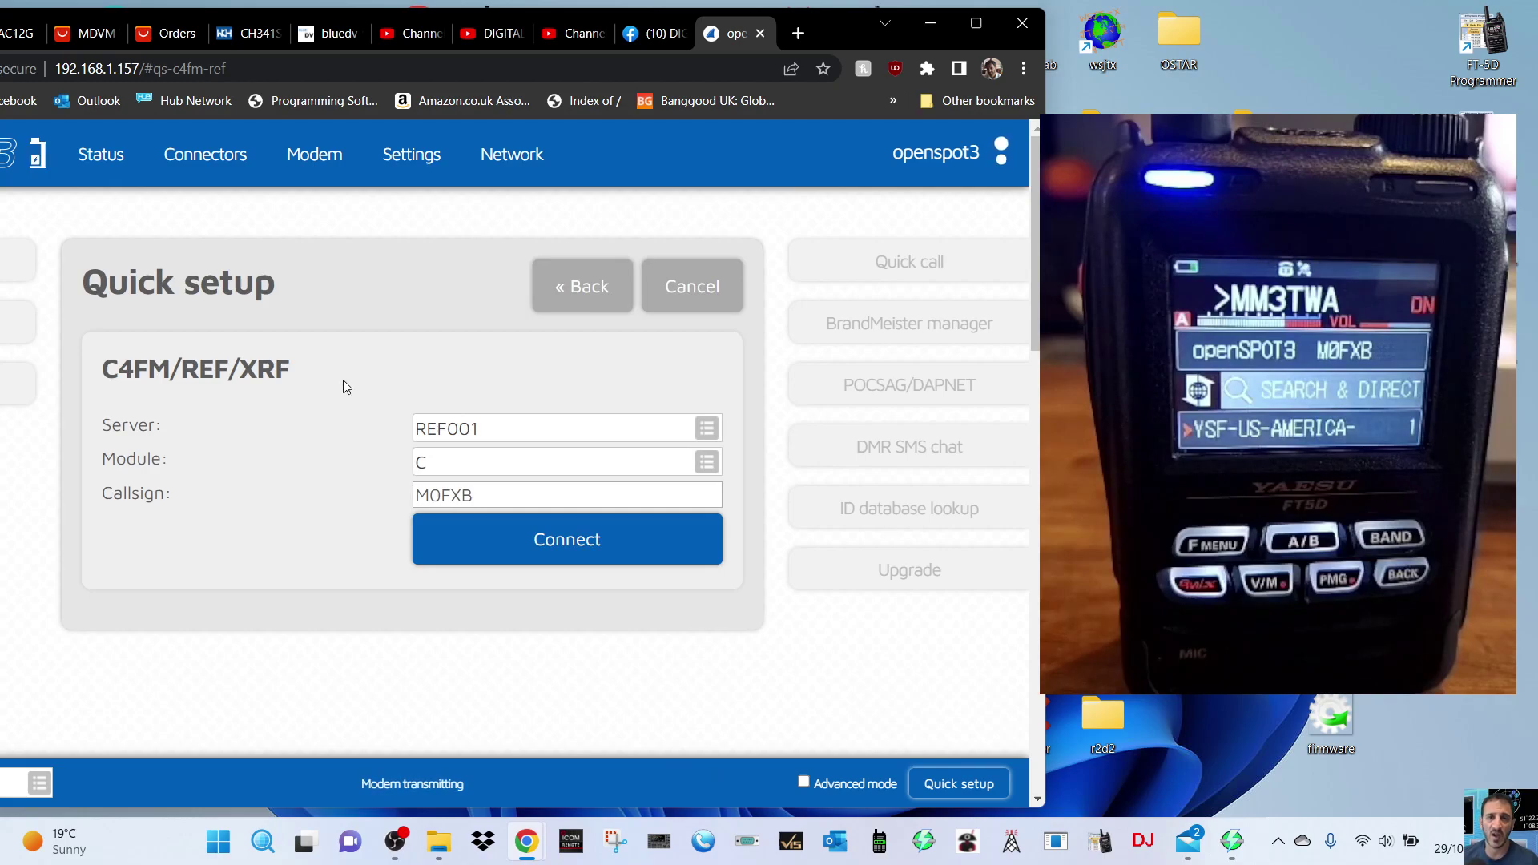
left_click(559, 540)
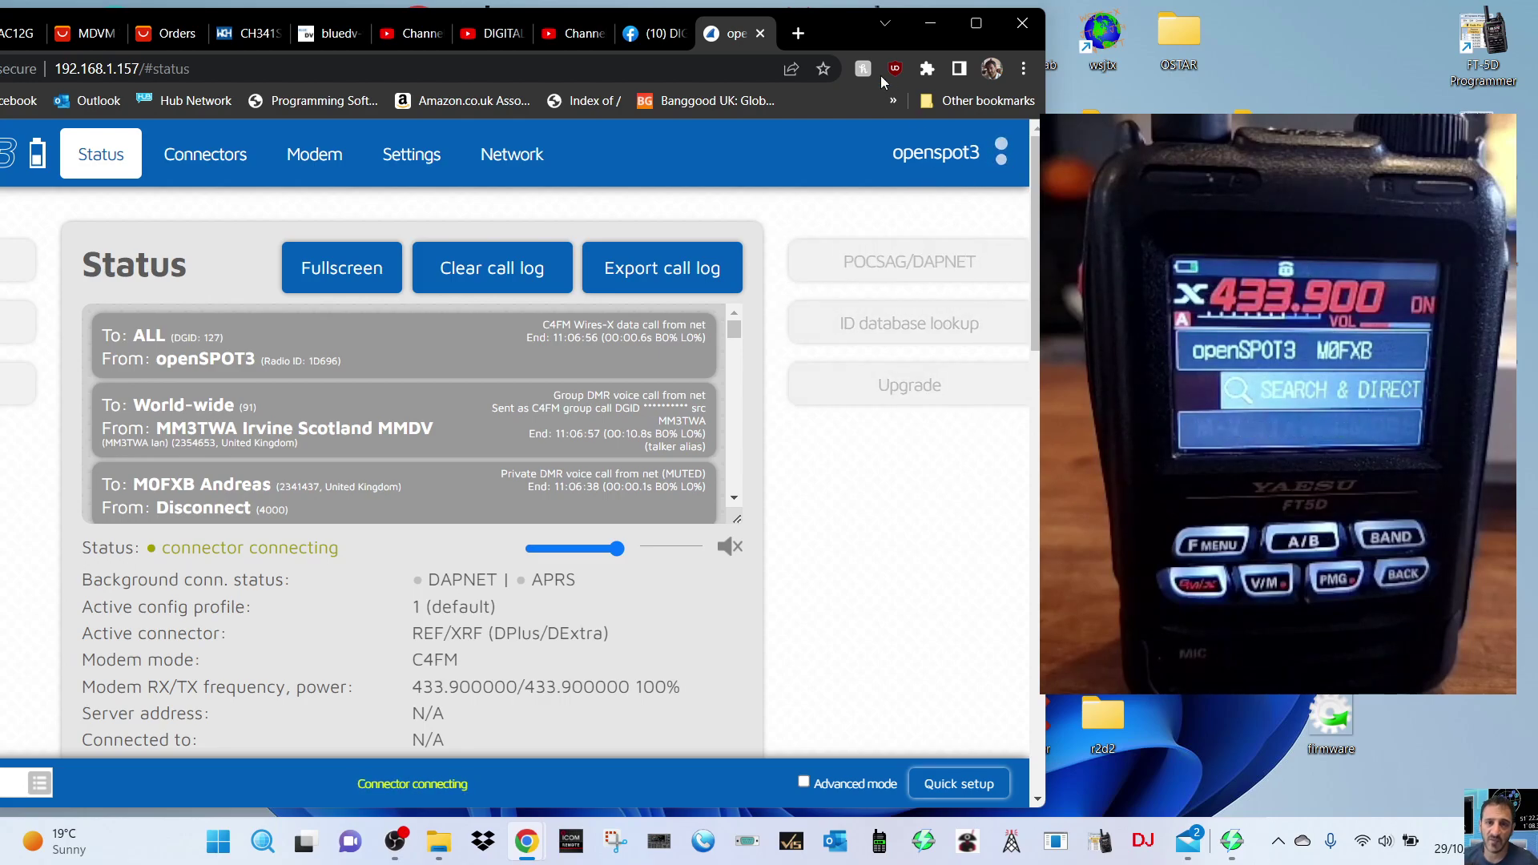
Stretch the browser window to full height, then maximize it.
double_click(836, 10)
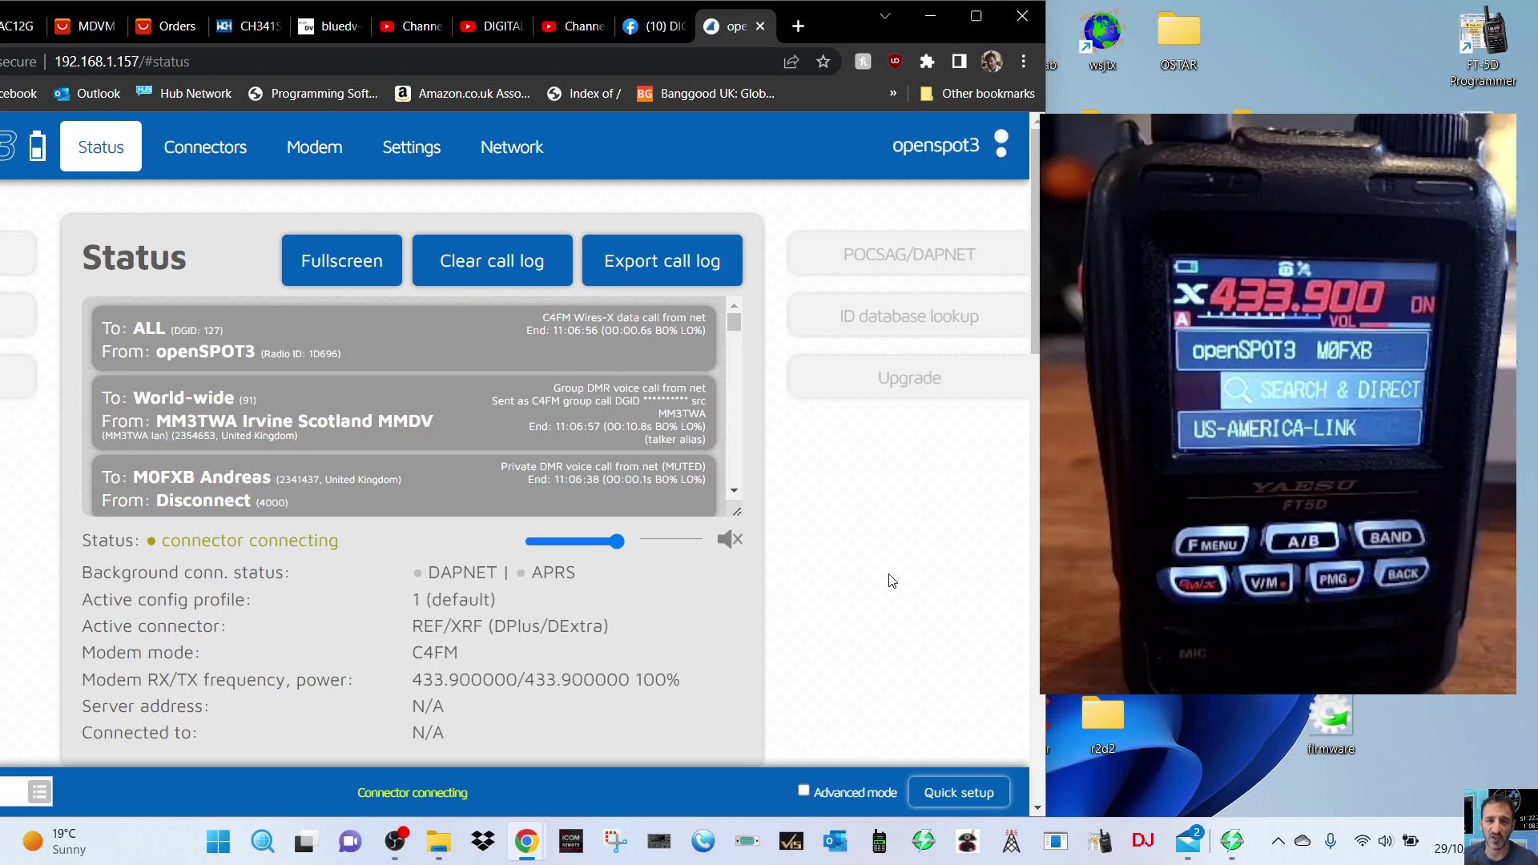
left_click(975, 17)
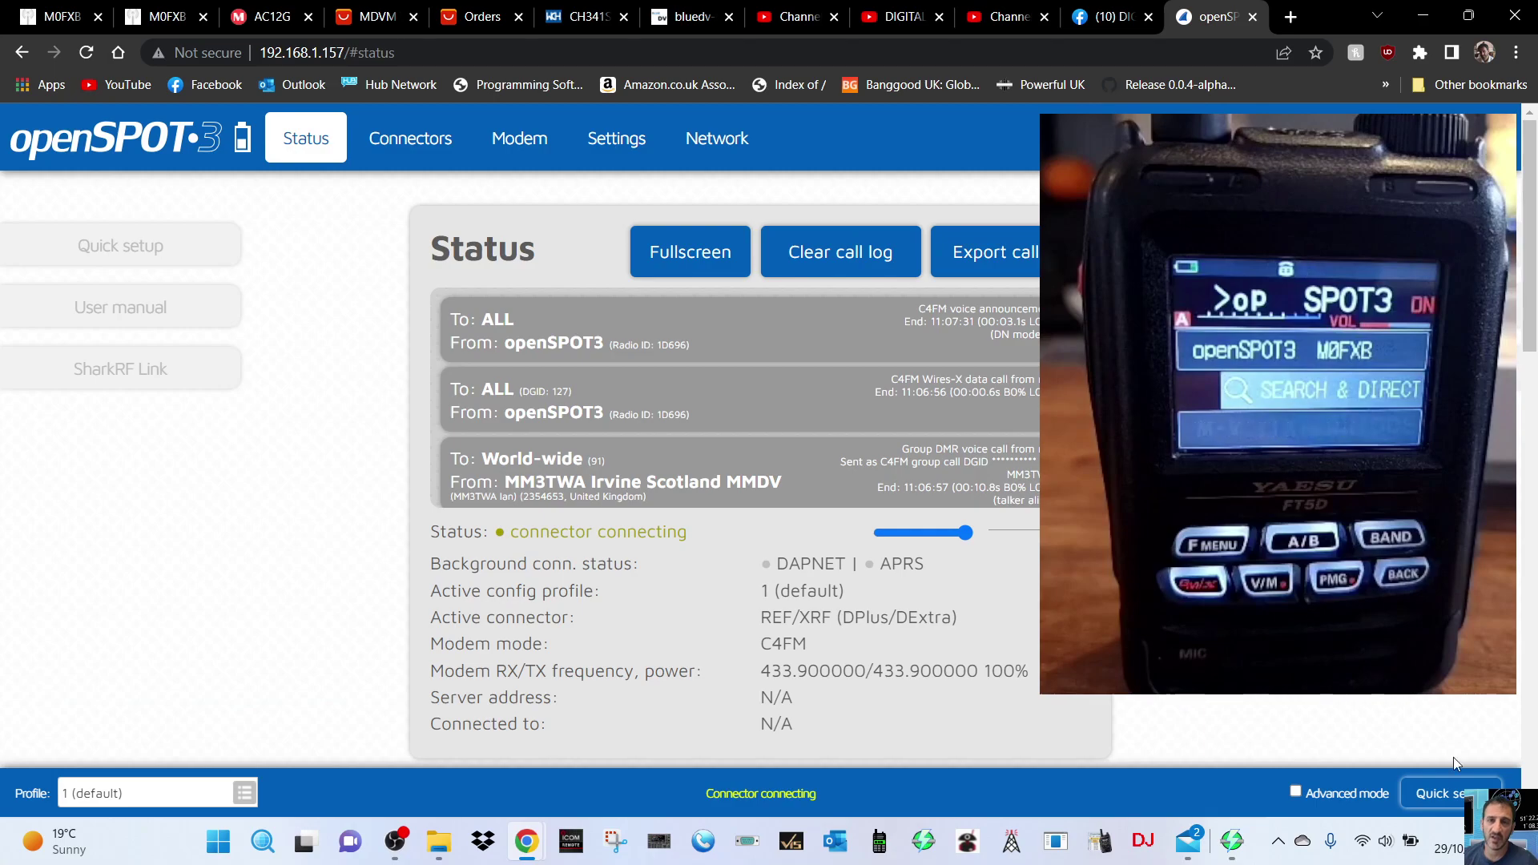
Connect C4FM via FCS to room 091 (CQ-UK-WiresX), then restore the browser window down.
left_click(1447, 793)
left_click(576, 504)
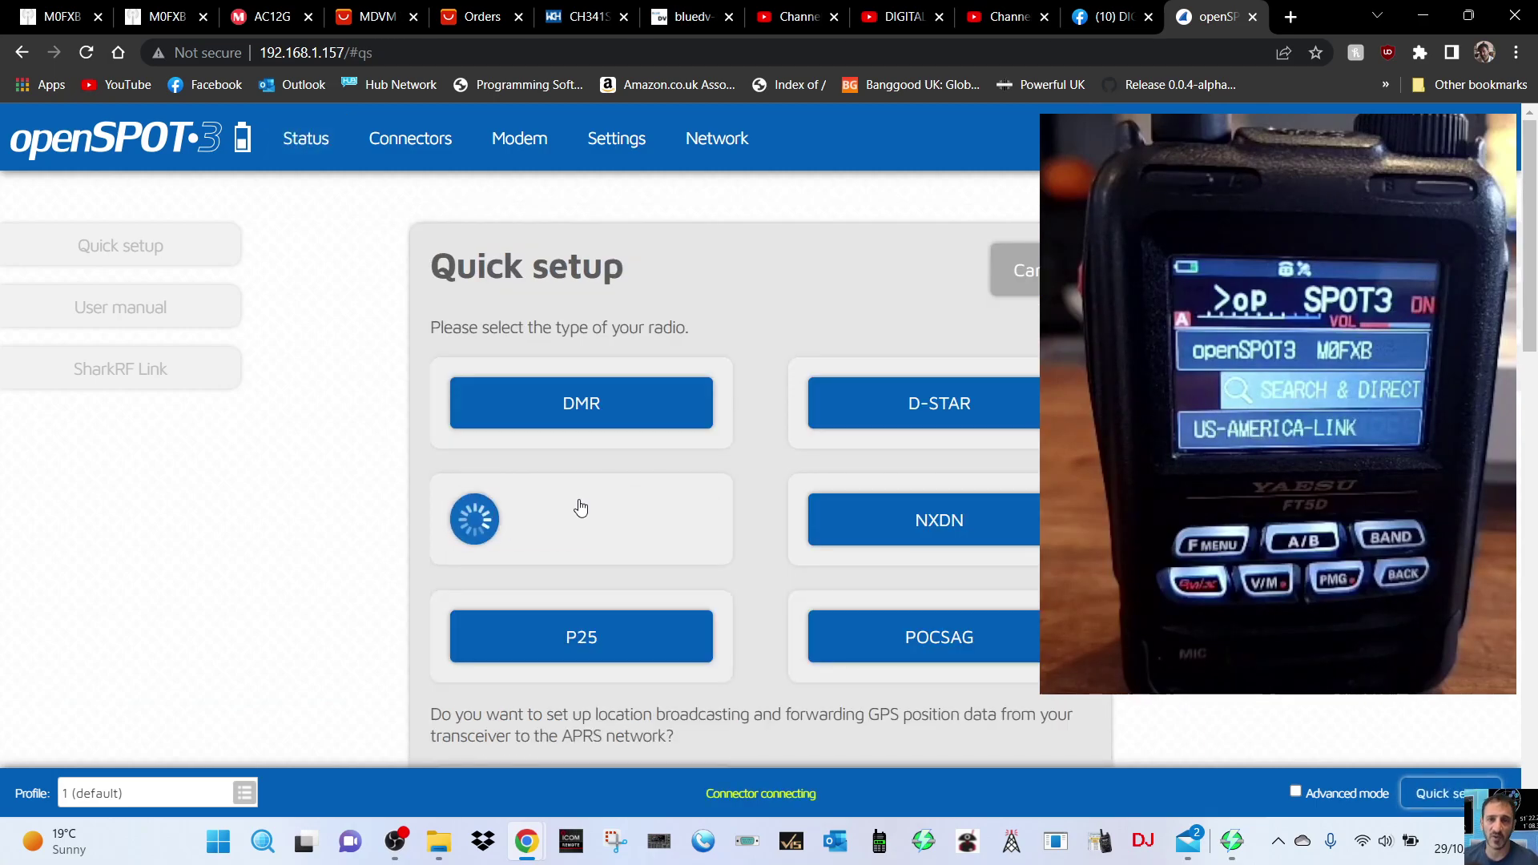
left_click(481, 590)
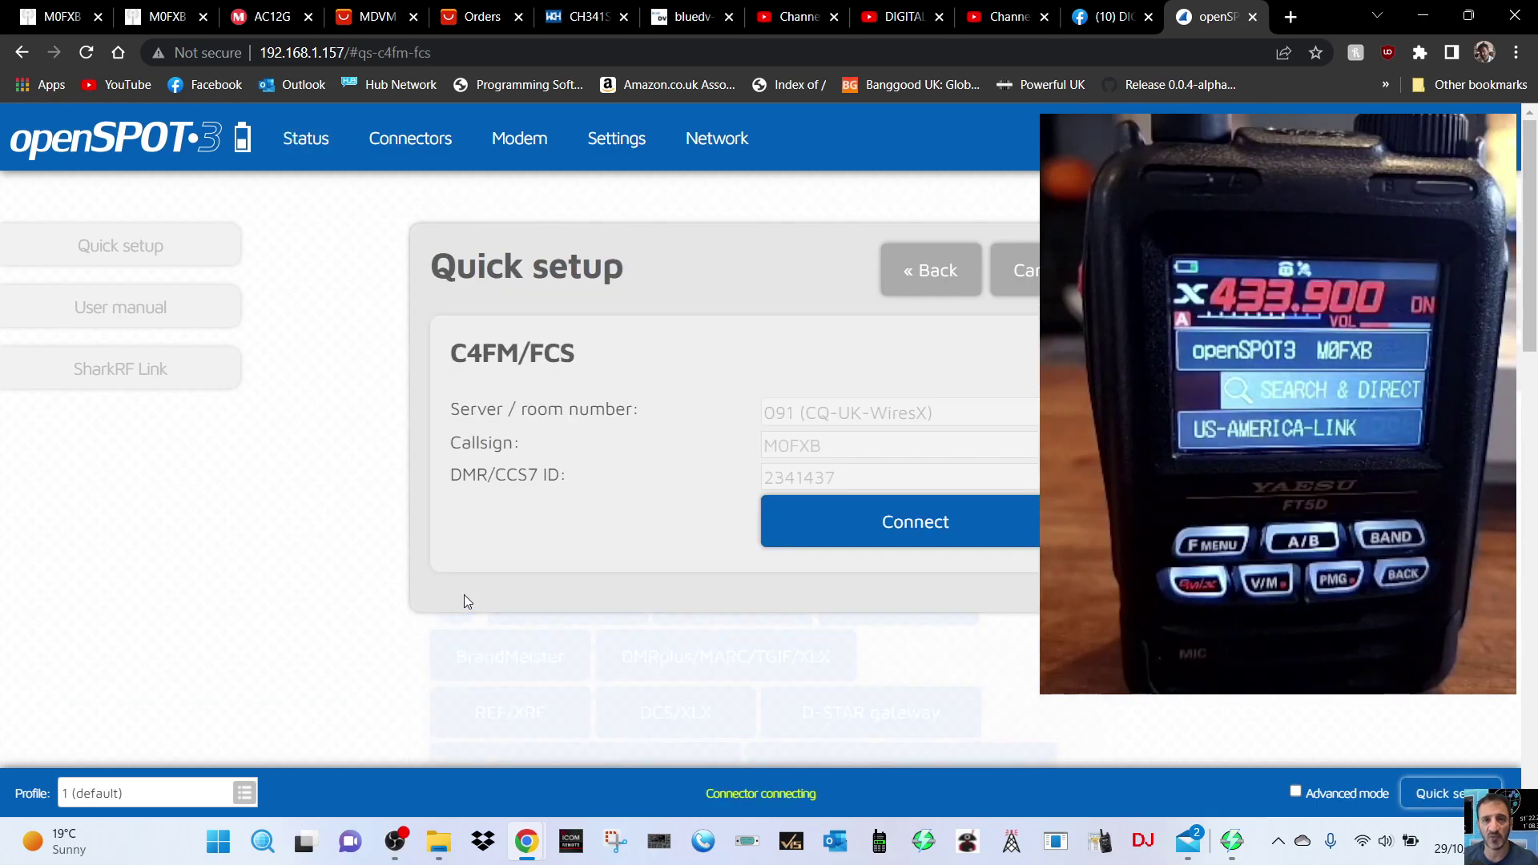
left_click(920, 510)
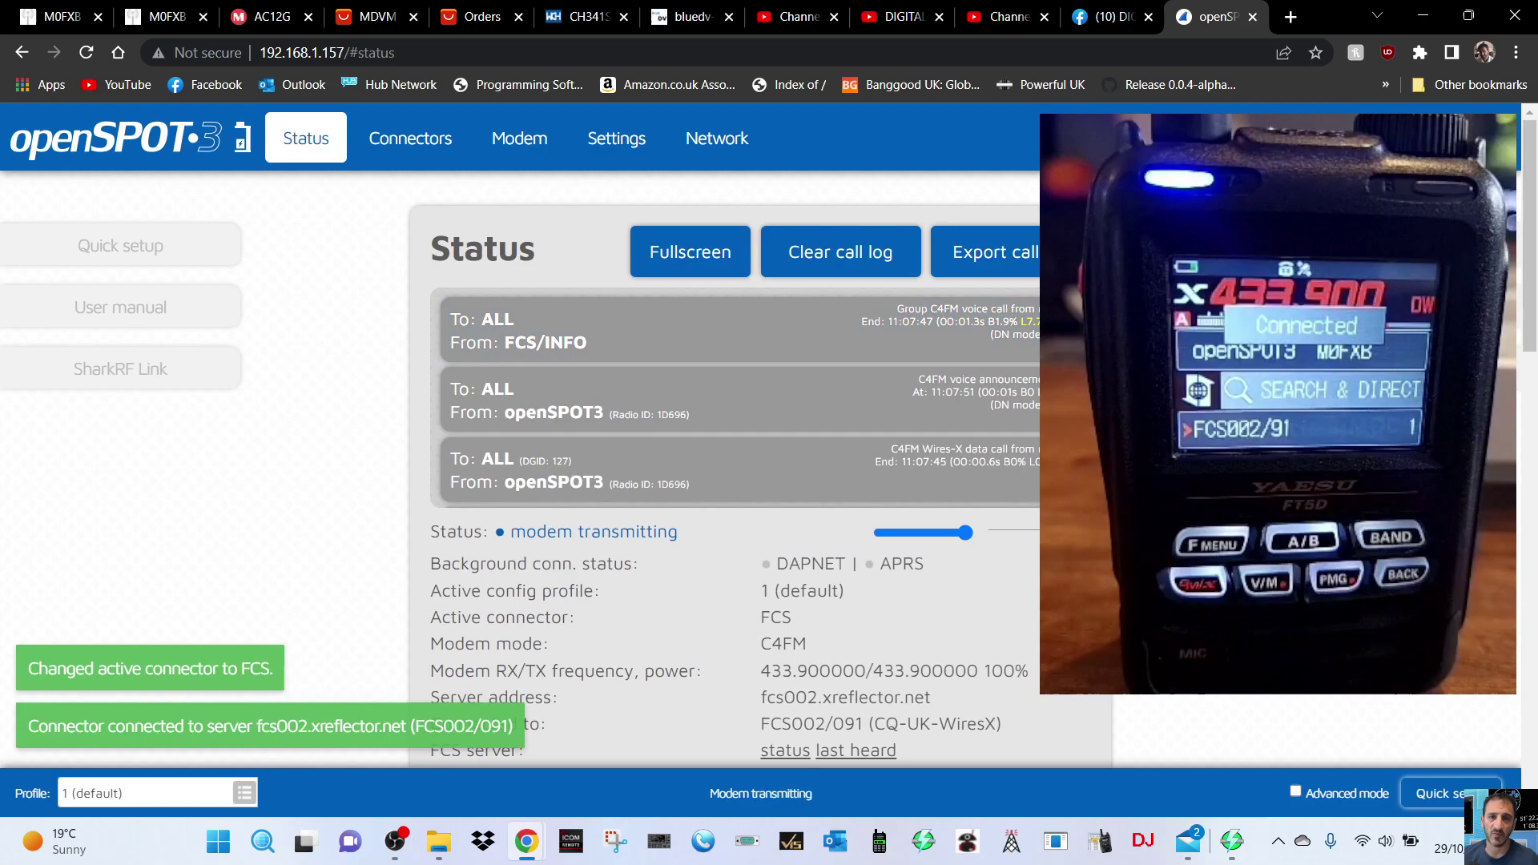
left_click(1477, 17)
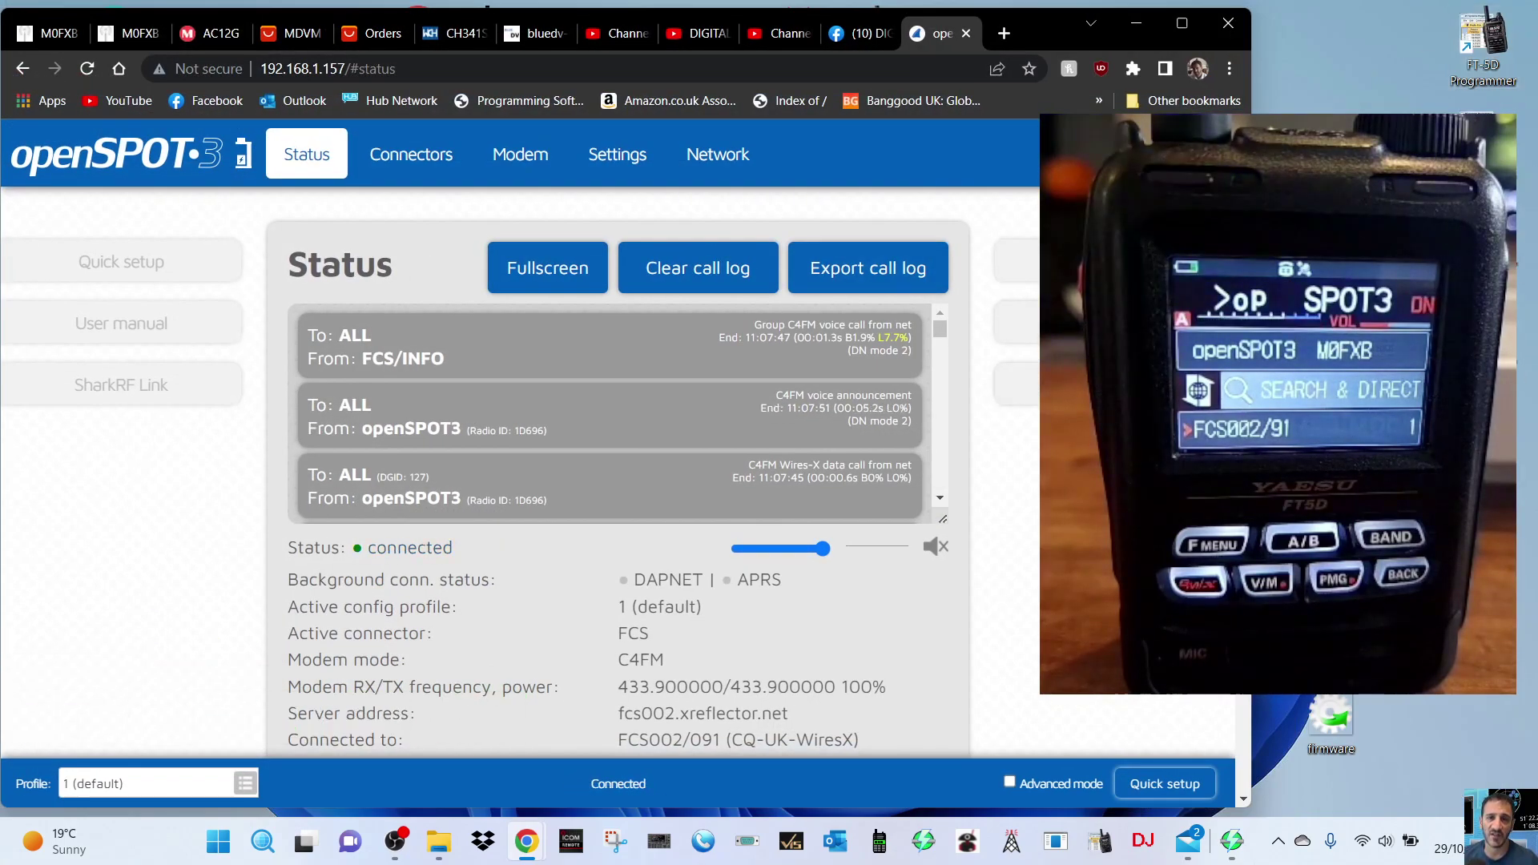
Narrow the browser window by dragging its right edge leftward.
left_click_drag(1249, 361, 1080, 361)
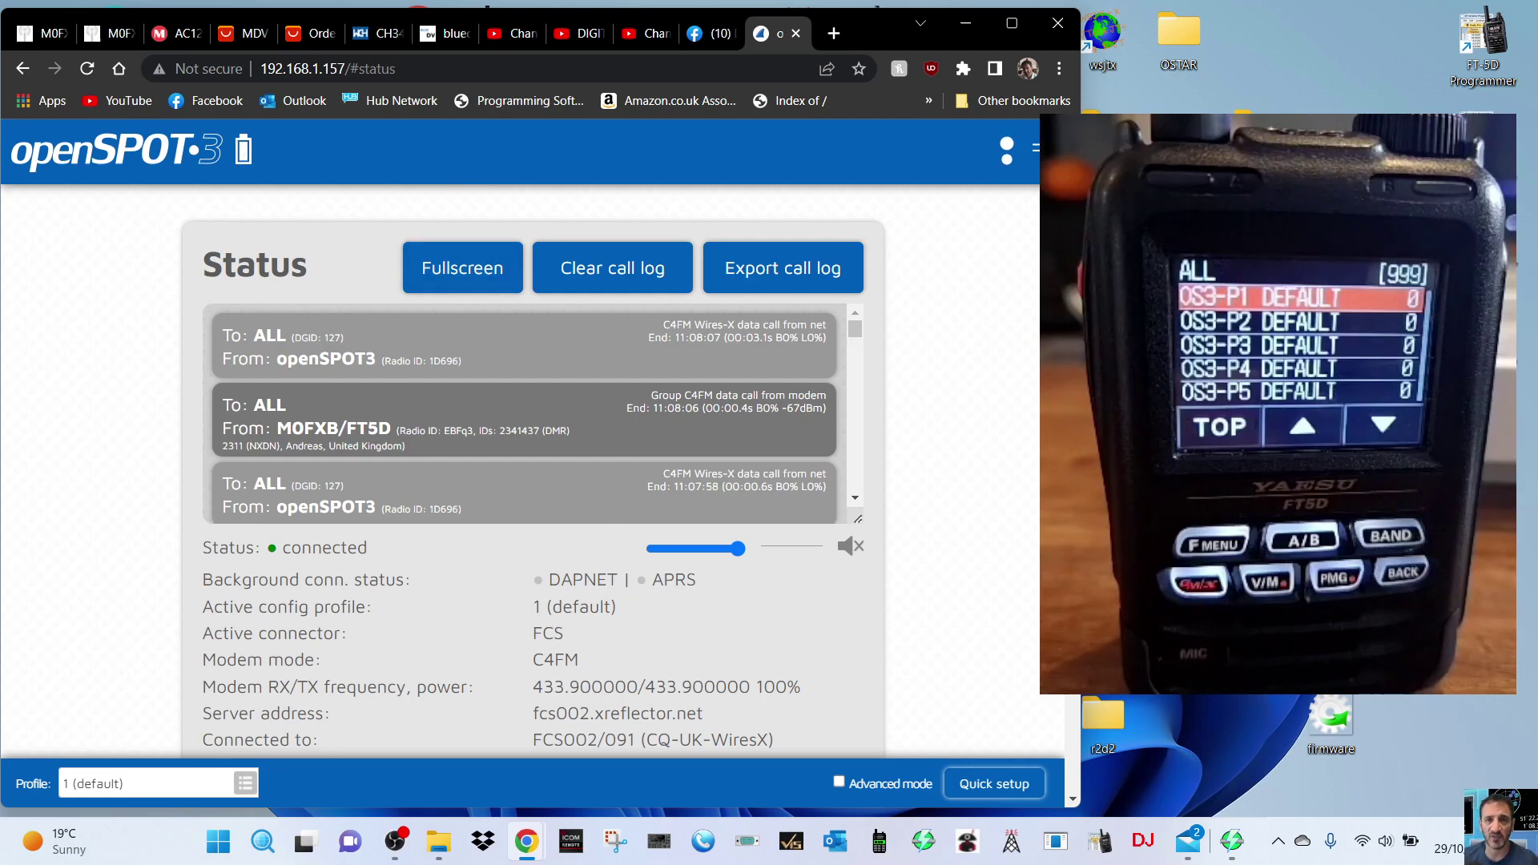
scroll(1031, 452, "down", 2)
scroll(1010, 480, "down", 2)
scroll(978, 508, "down", 4)
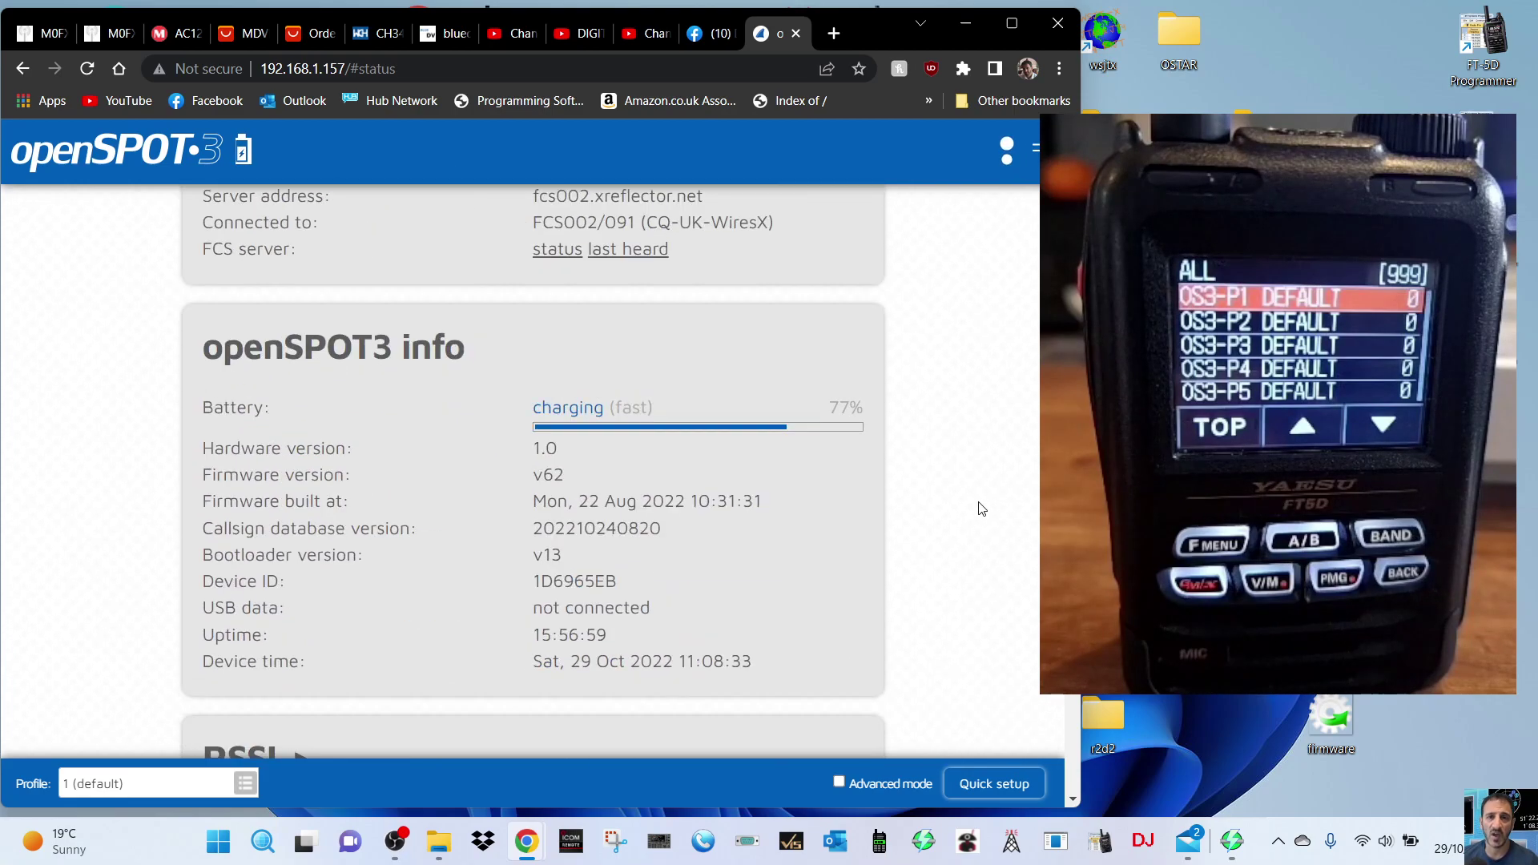
scroll(980, 508, "down", 5)
scroll(979, 508, "up", 3)
scroll(980, 508, "up", 3)
scroll(980, 509, "up", 4)
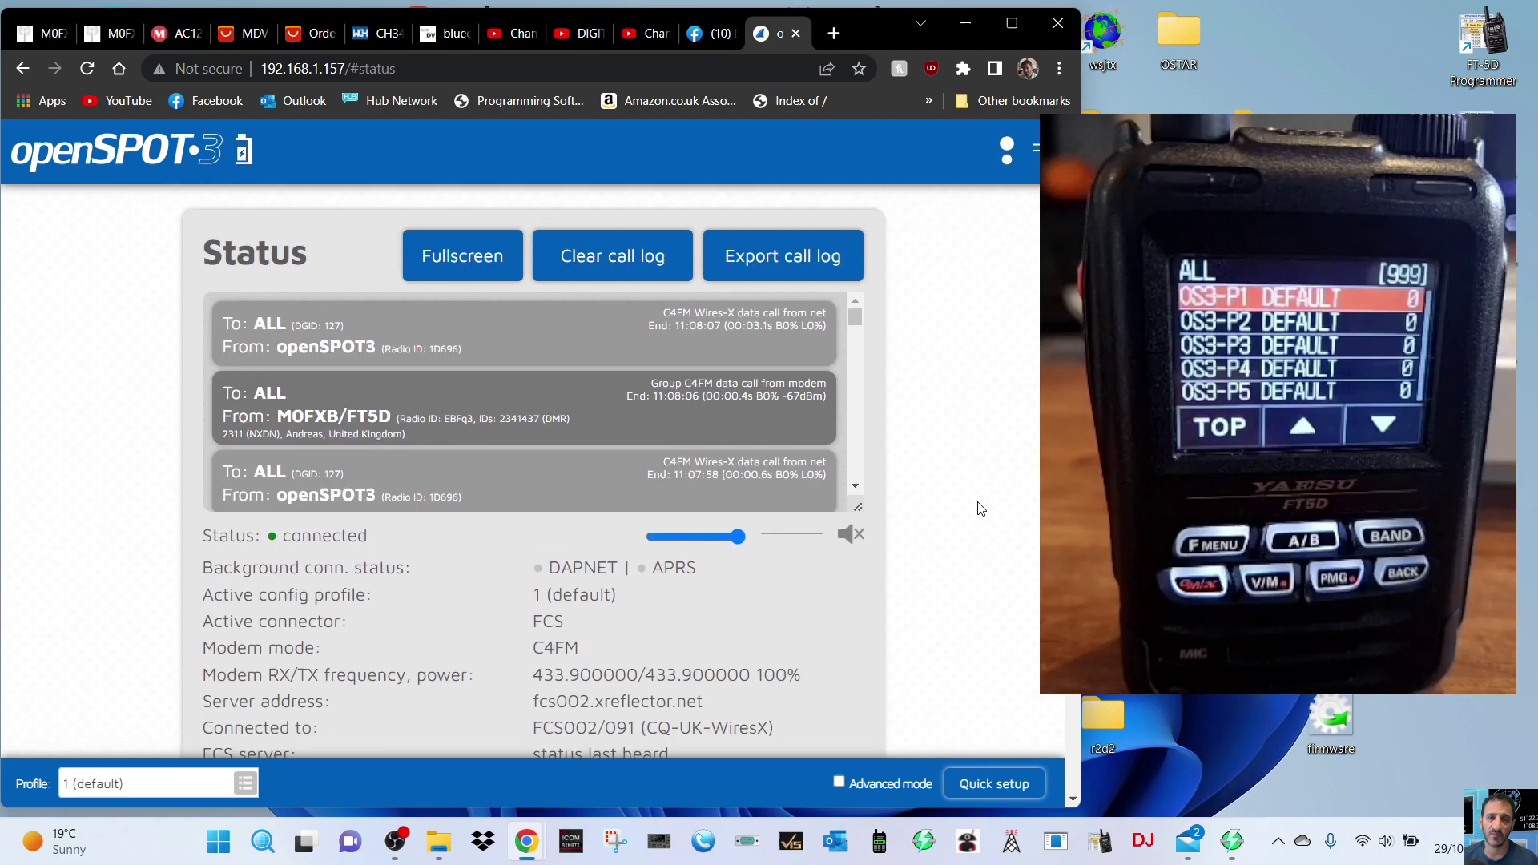
scroll(979, 508, "up", 2)
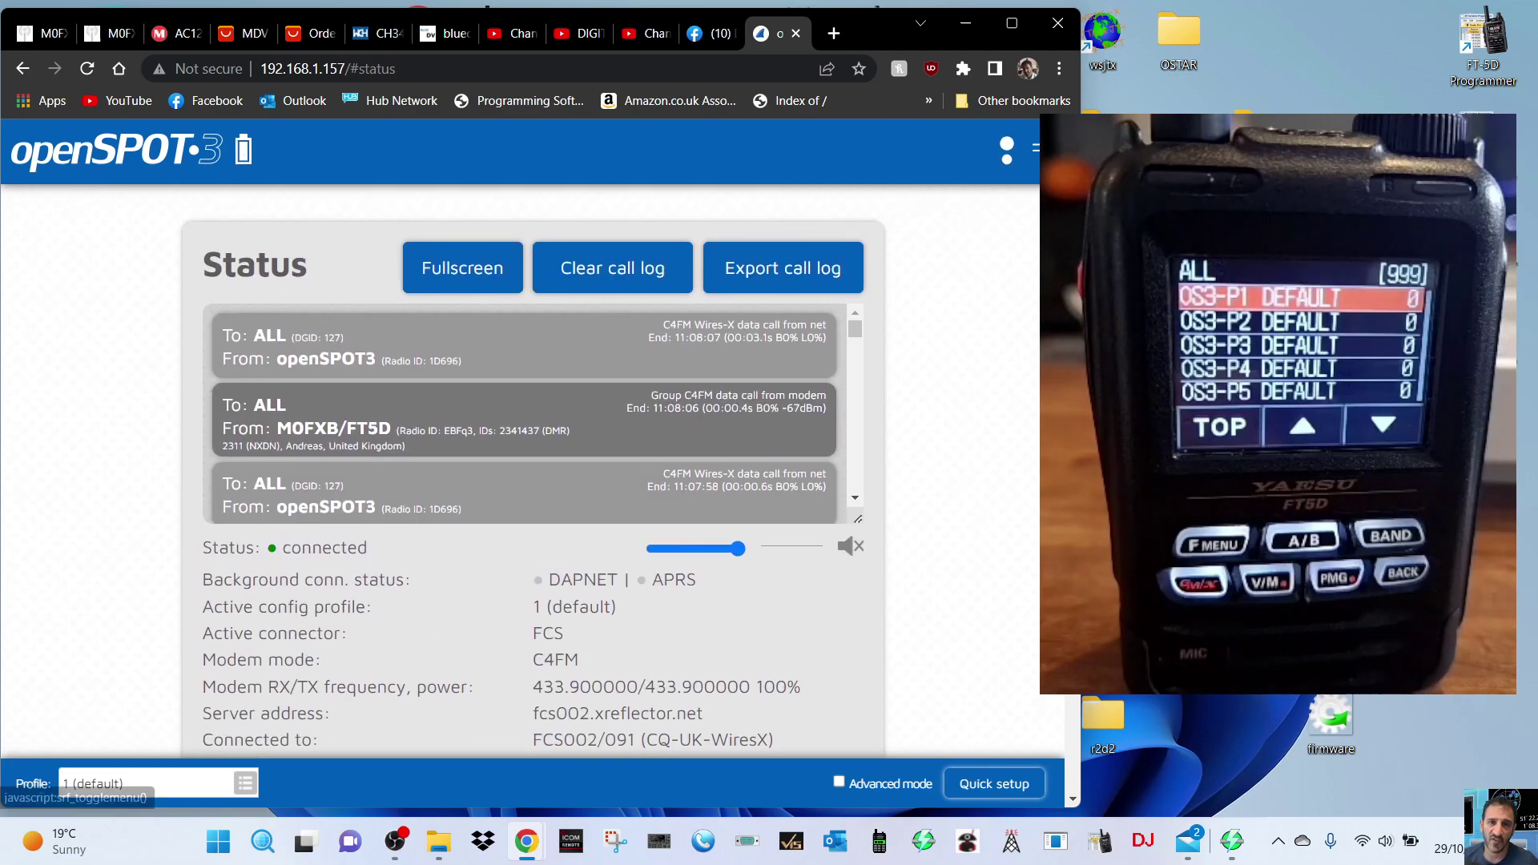